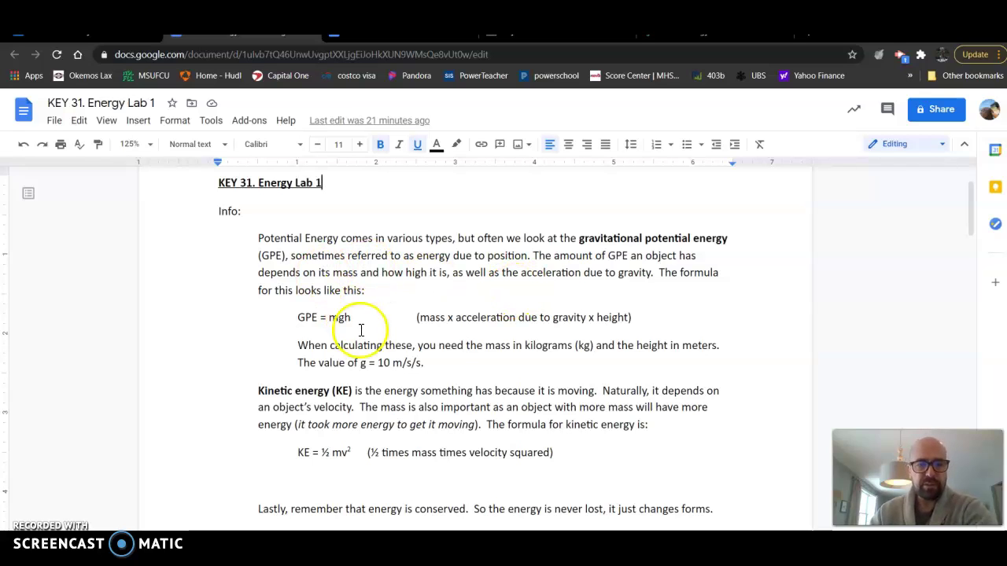
Examine the GPE and KE formulas, the ball mass table, and the golf ball's potential energy calculation in question 2
drag(435, 368, 353, 320)
drag(291, 452, 358, 453)
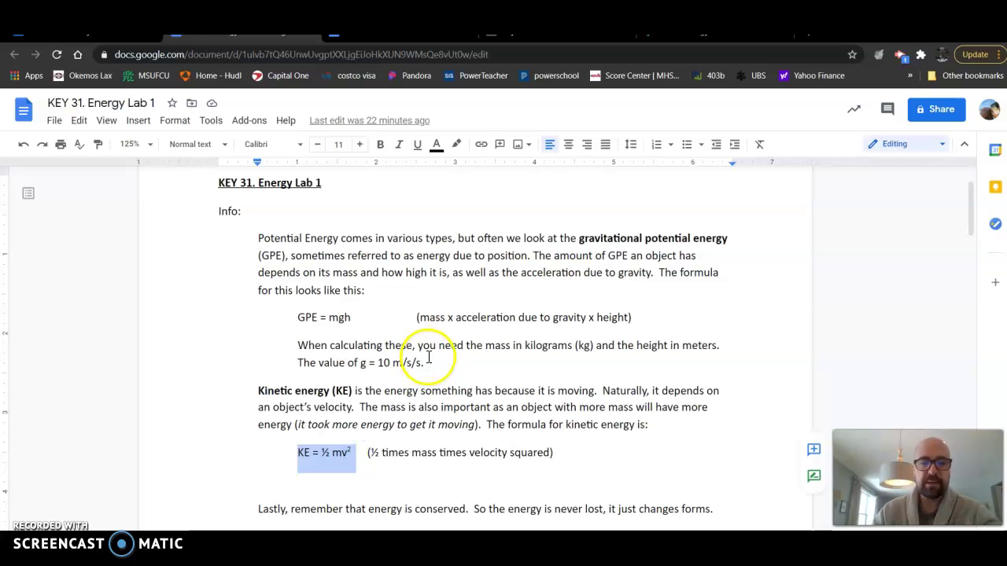
scroll(383, 309, down, 4)
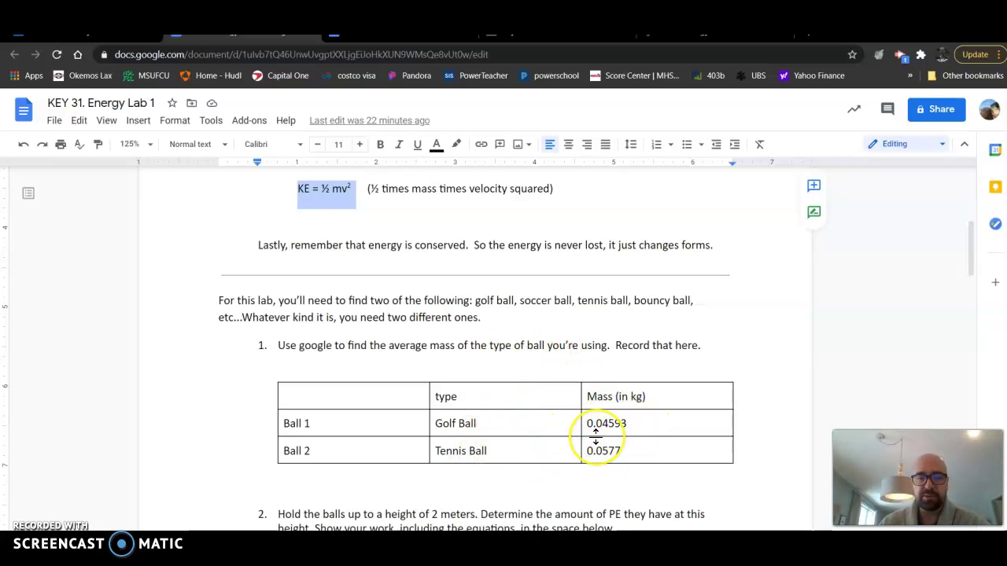
scroll(597, 435, down, 1)
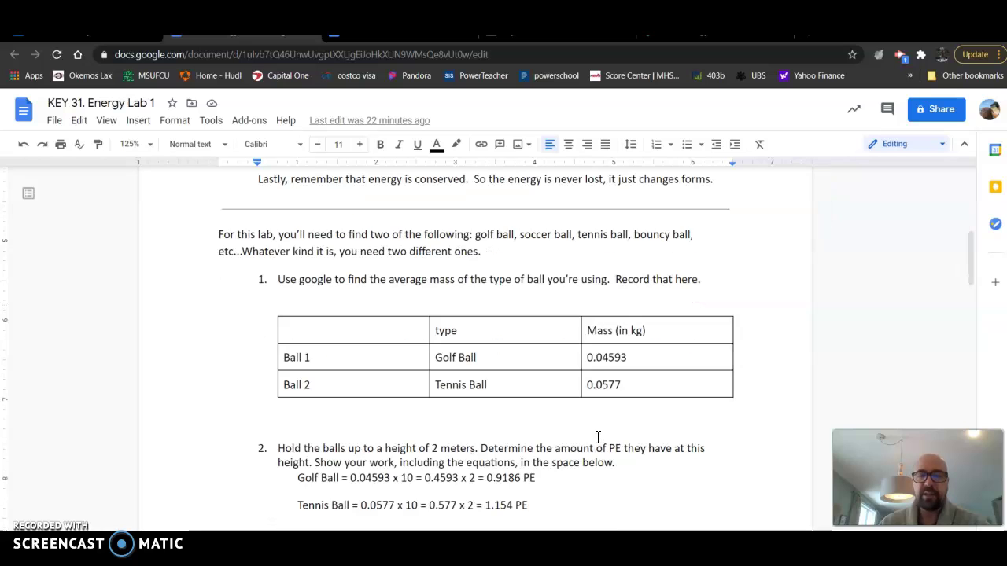
scroll(597, 435, down, 1)
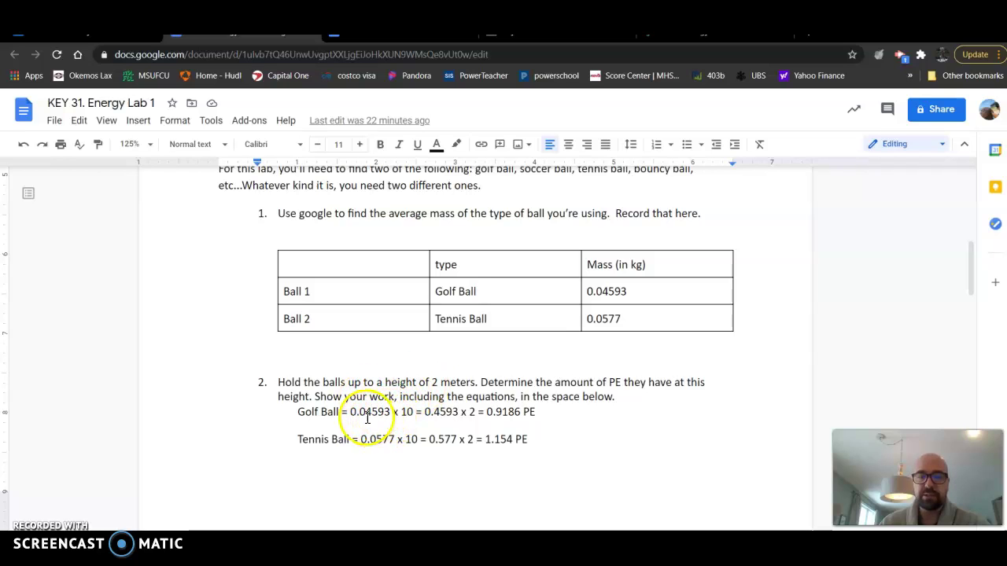
drag(637, 292, 583, 291)
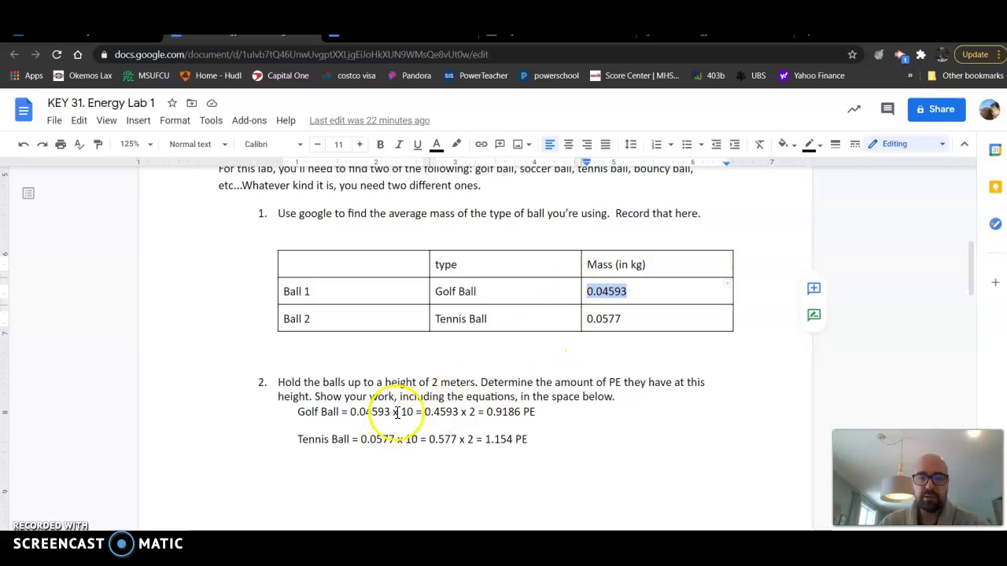
drag(390, 412, 350, 411)
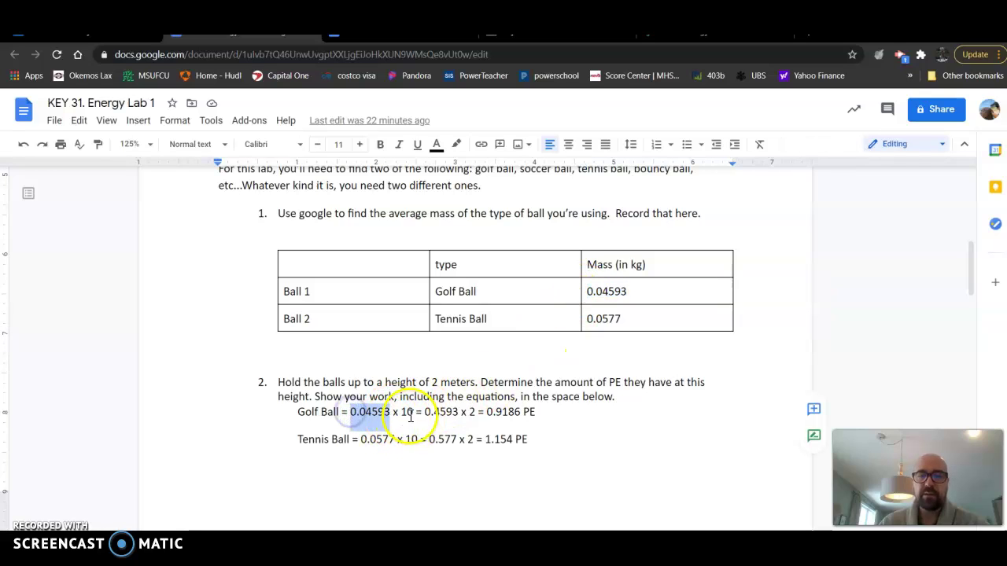
drag(413, 412, 403, 413)
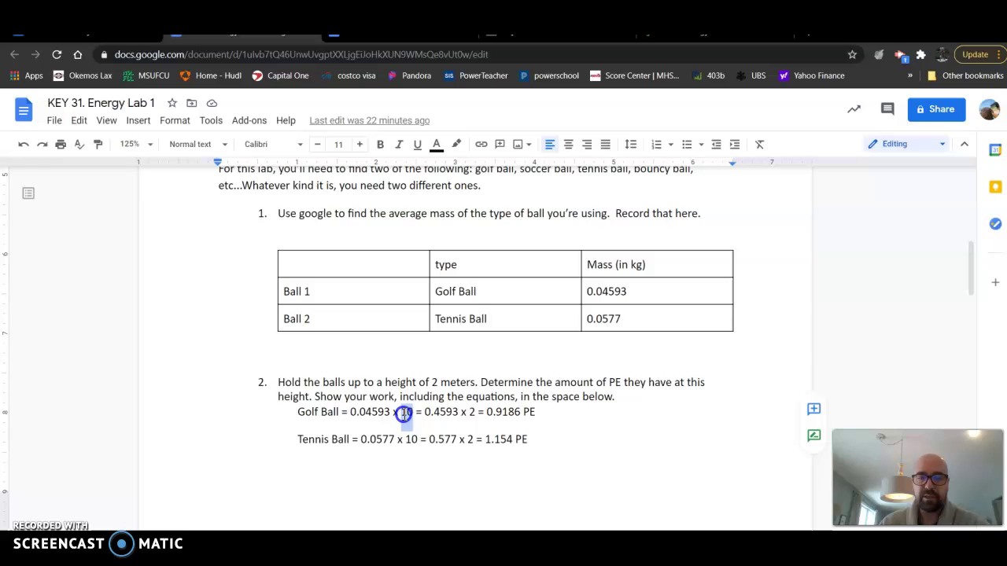
drag(474, 412, 465, 417)
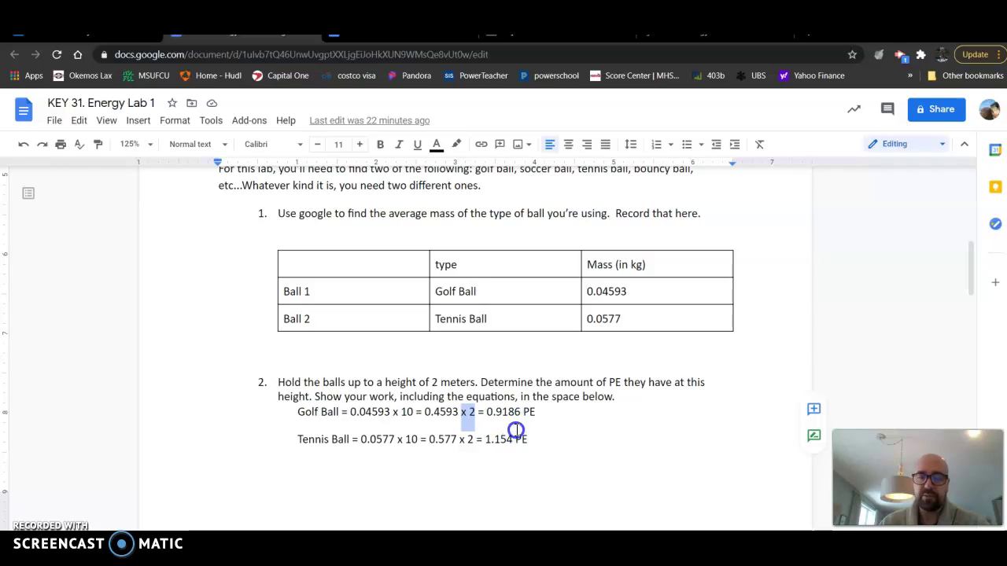
scroll(571, 433, down, 1)
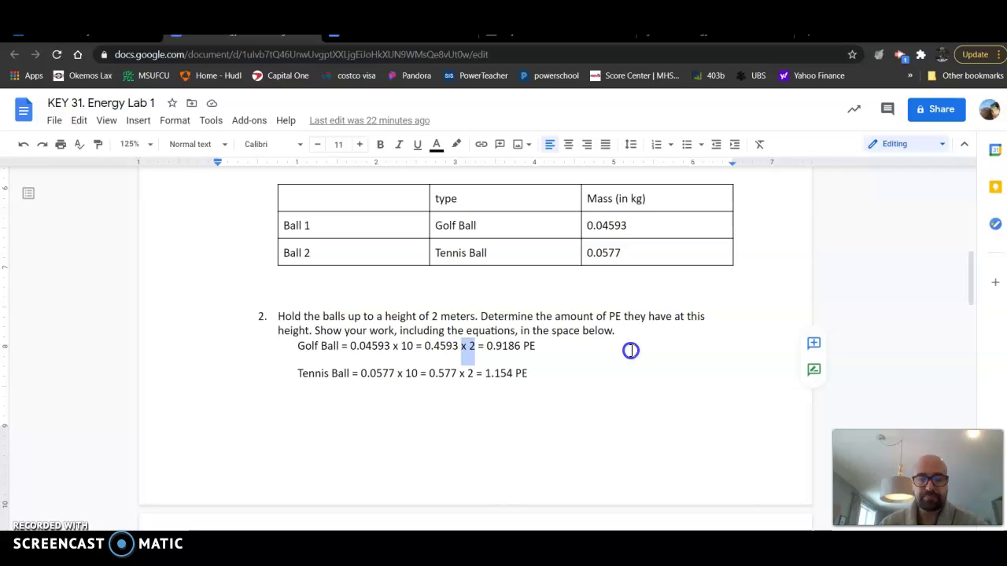
Review the answers to questions 3 and 4, and add a blank line below the question 4 answer
scroll(633, 346, down, 3)
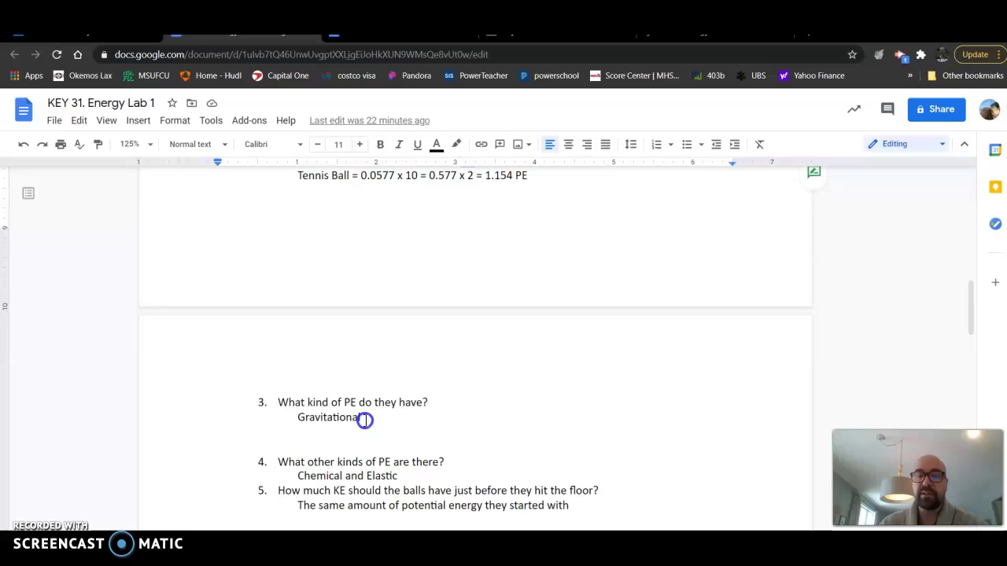
double_click(336, 418)
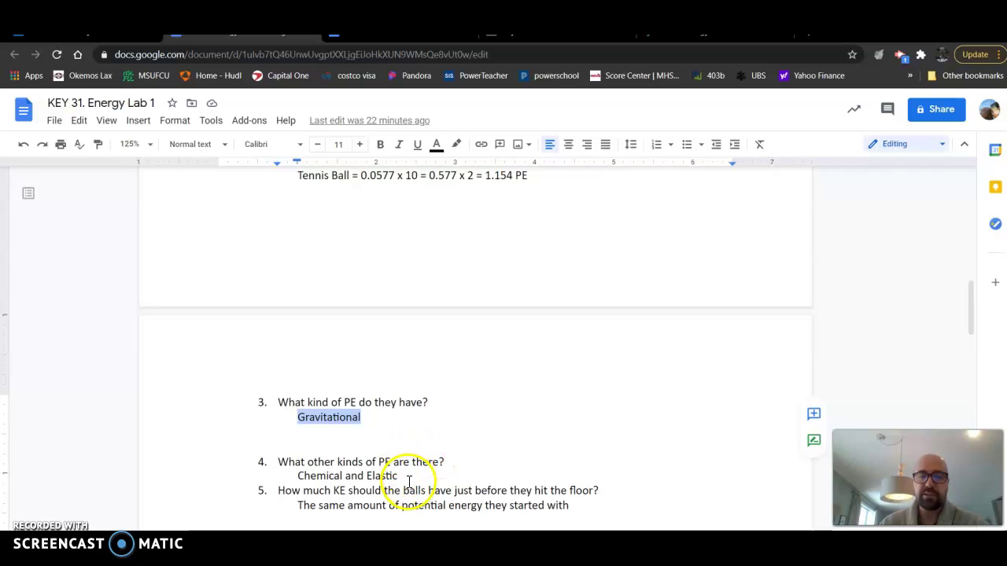
drag(398, 476, 298, 481)
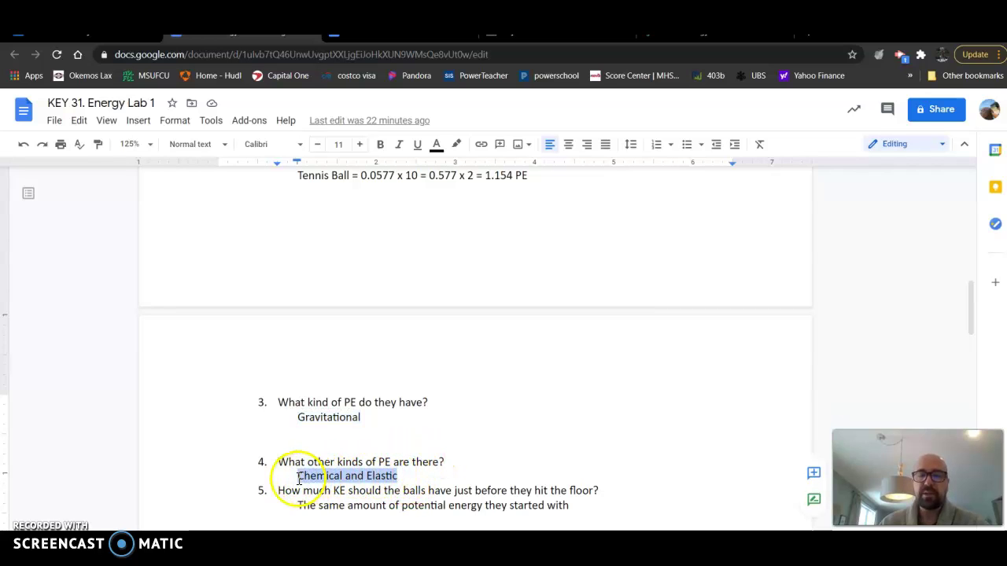
scroll(456, 447, down, 2)
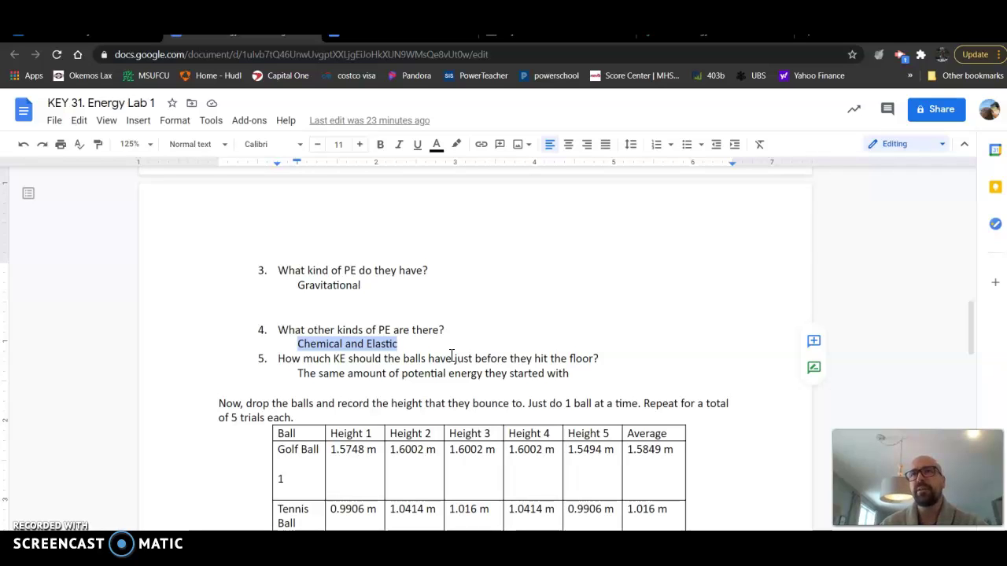
drag(398, 344, 300, 351)
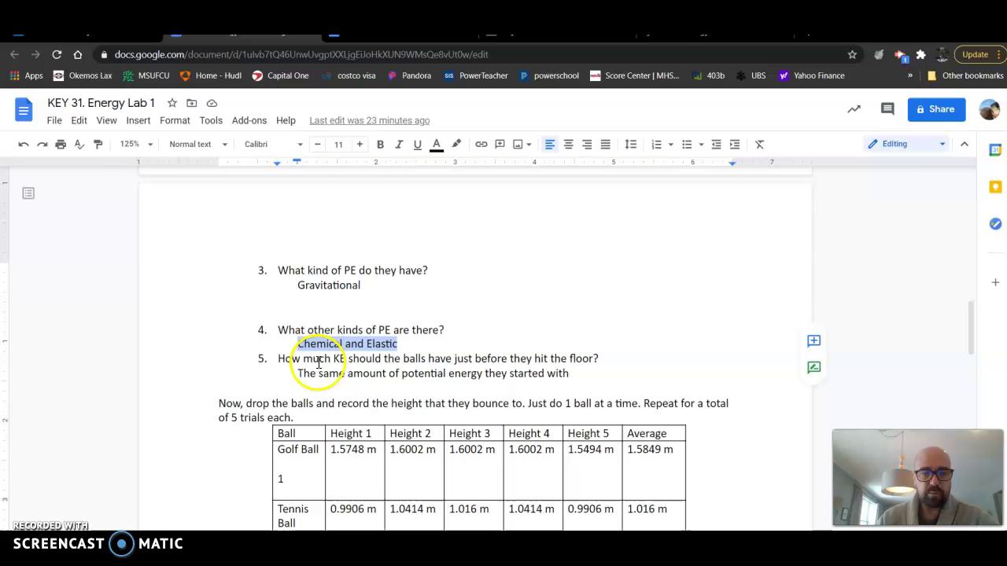
click(405, 343)
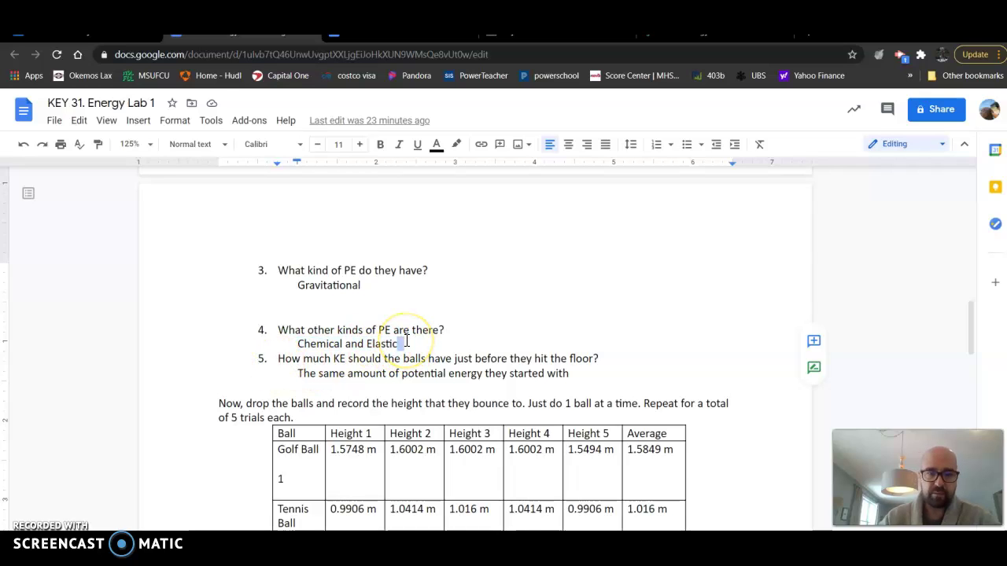
key(Return)
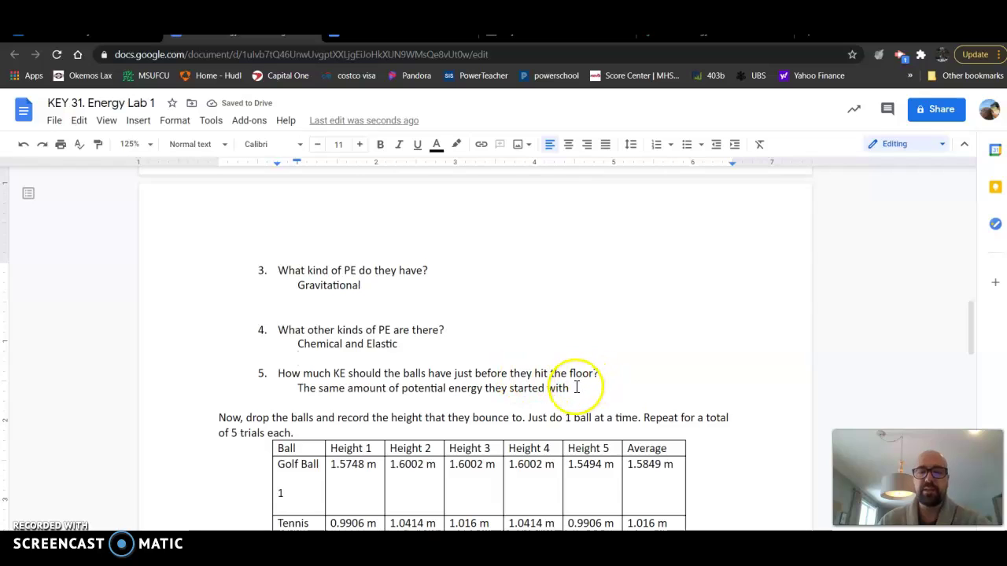
Review the question 5 answer and copy the golf ball and tennis ball calculation lines from question 2
drag(570, 388, 298, 391)
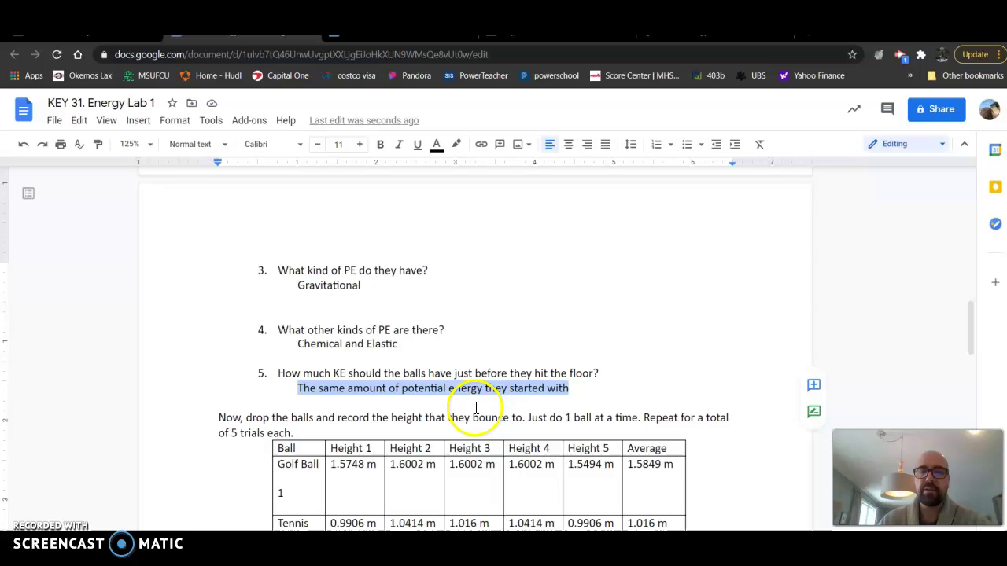
scroll(476, 408, up, 1)
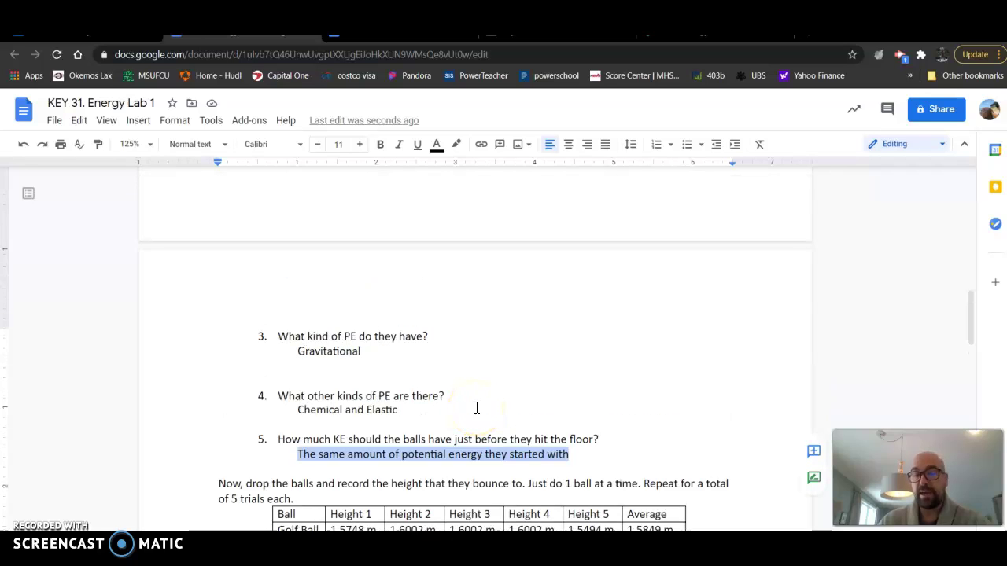
scroll(476, 407, up, 4)
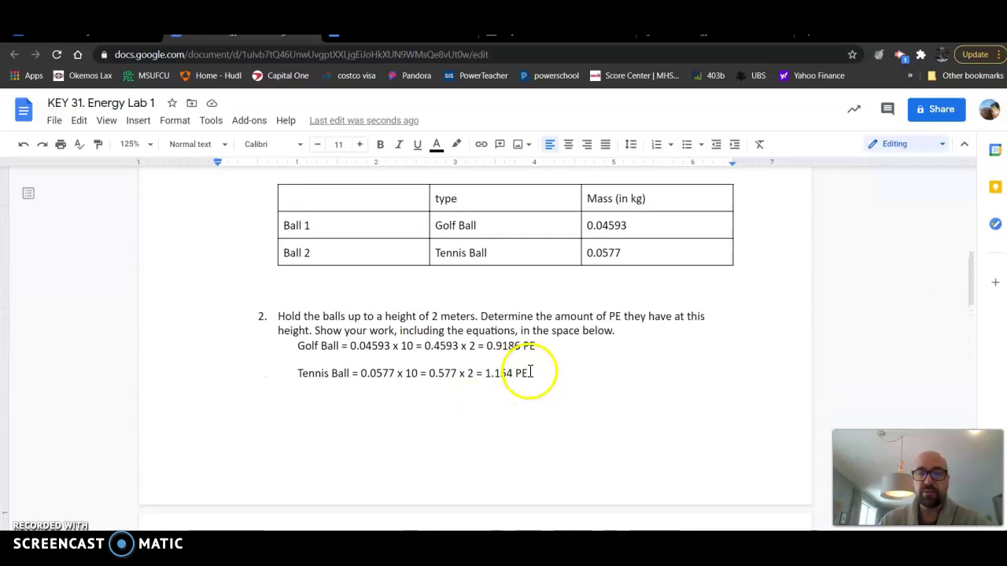
drag(531, 372, 292, 350)
click(527, 376)
right_click(344, 354)
click(391, 208)
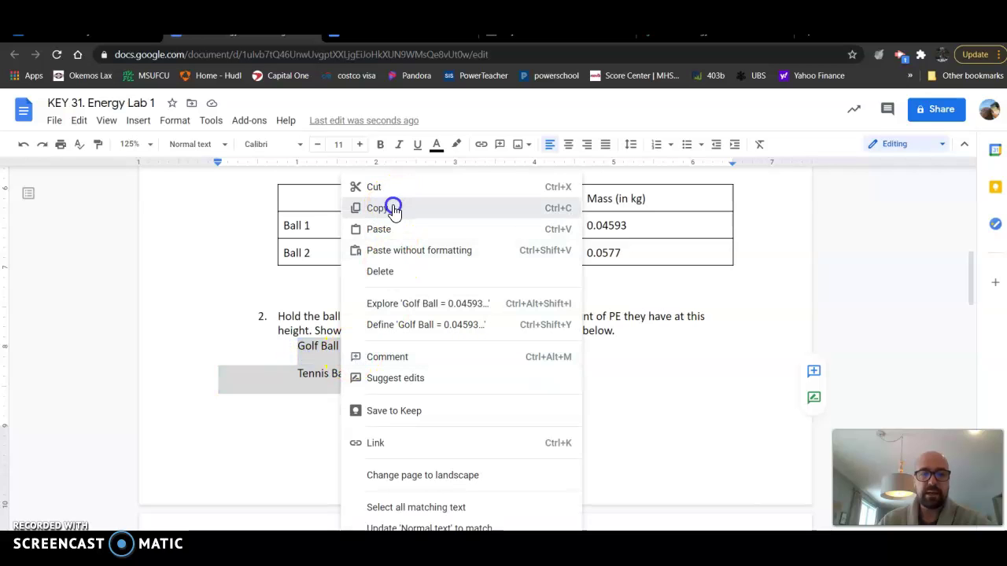
Paste the copied calculations below the question 5 answer and indent the golf ball line to align with it
scroll(468, 409, down, 5)
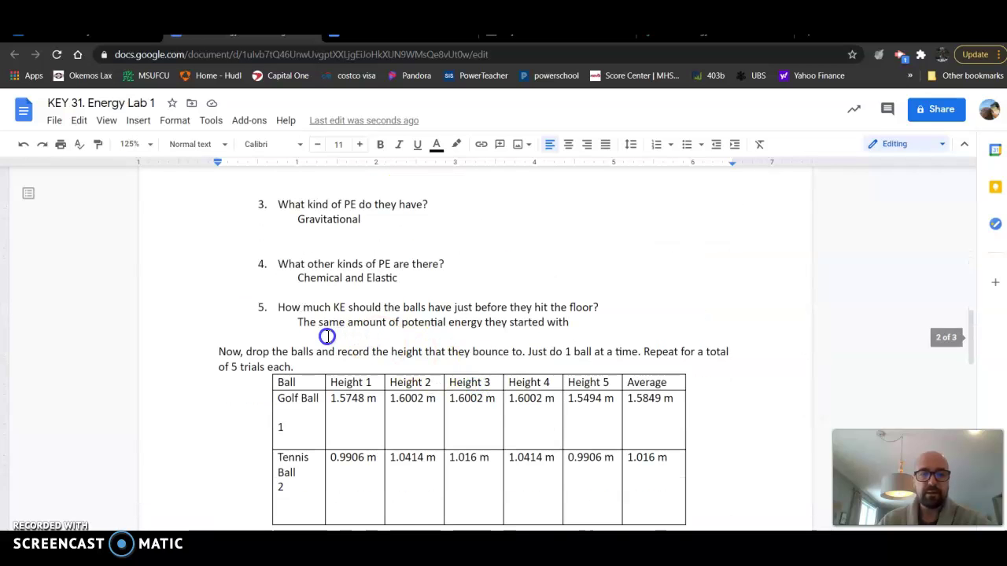
click(326, 335)
right_click(325, 335)
click(363, 369)
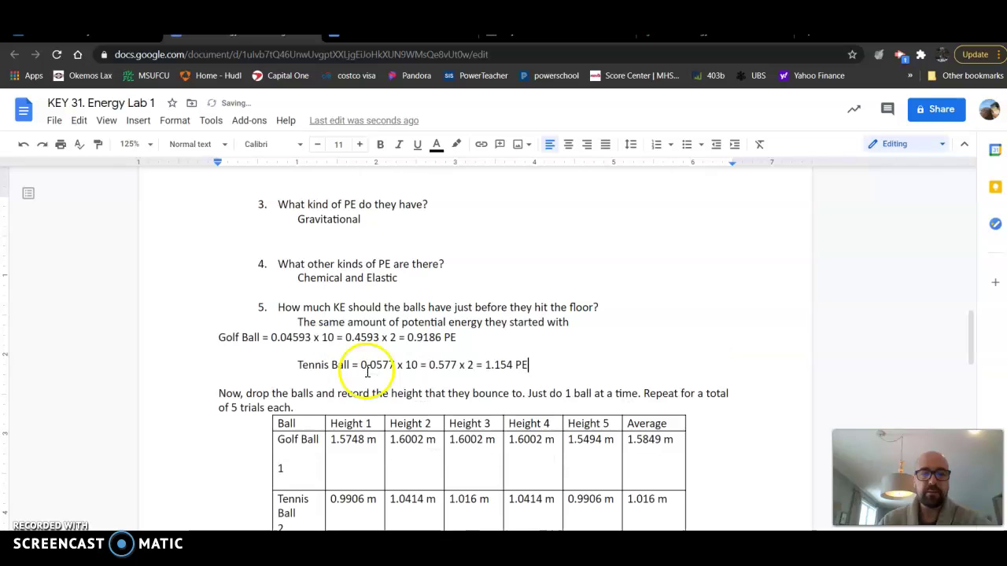
click(220, 337)
key(Tab)
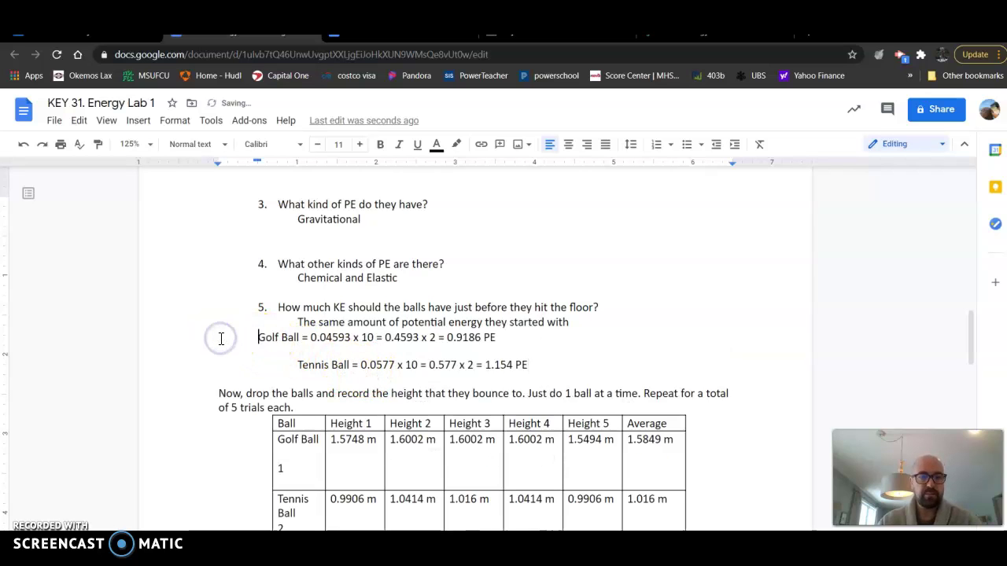
key(Tab)
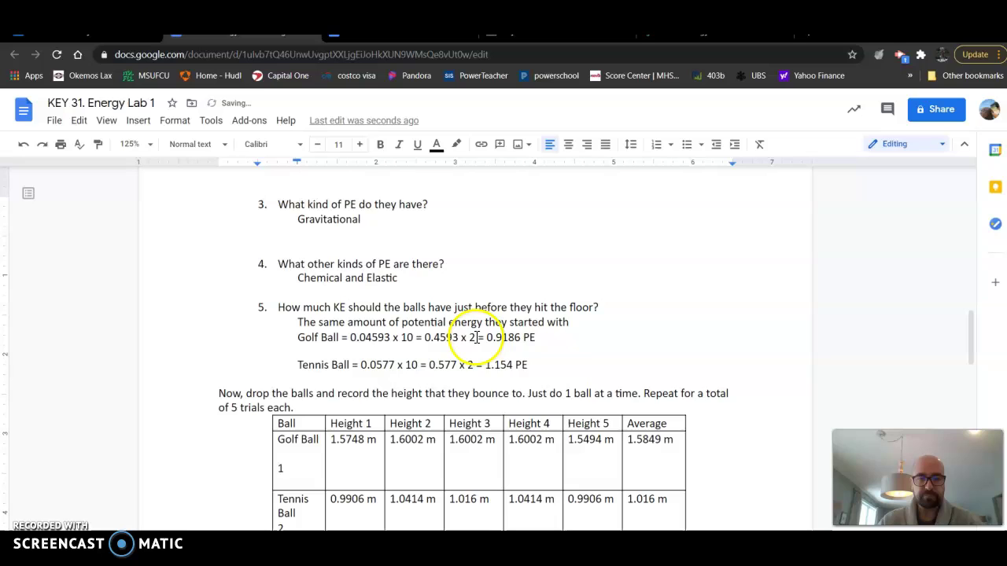
Remove the intermediate multiplication from both pasted lines in question 5, keeping only the results 0.9186 PE and 1.154 PE
drag(485, 337, 353, 337)
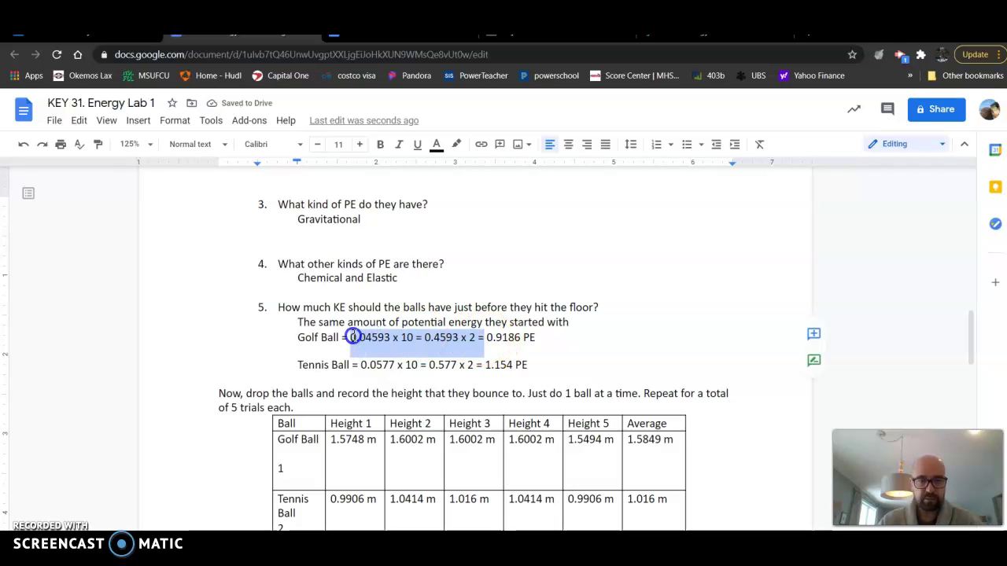
key(BackSpace)
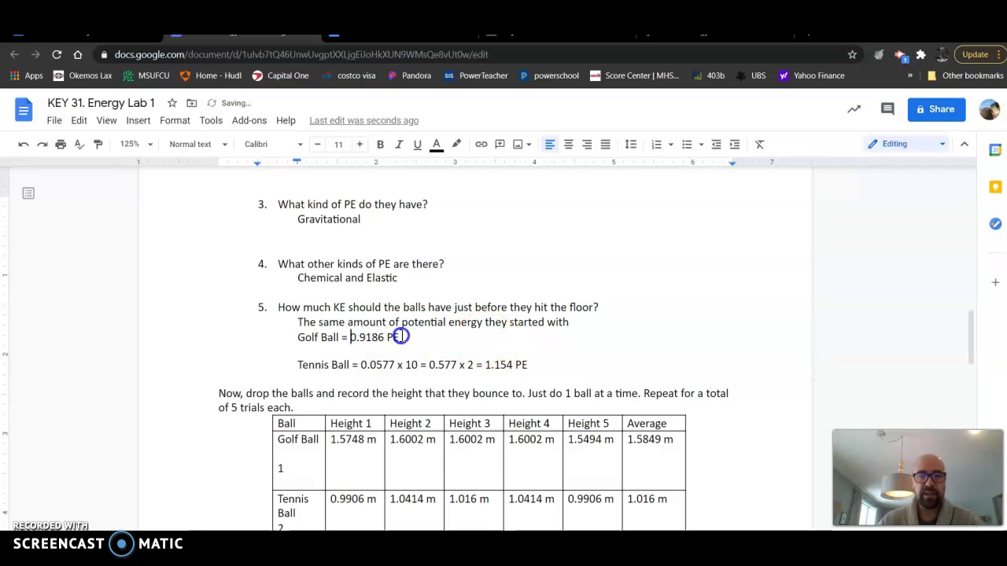
drag(483, 366, 369, 370)
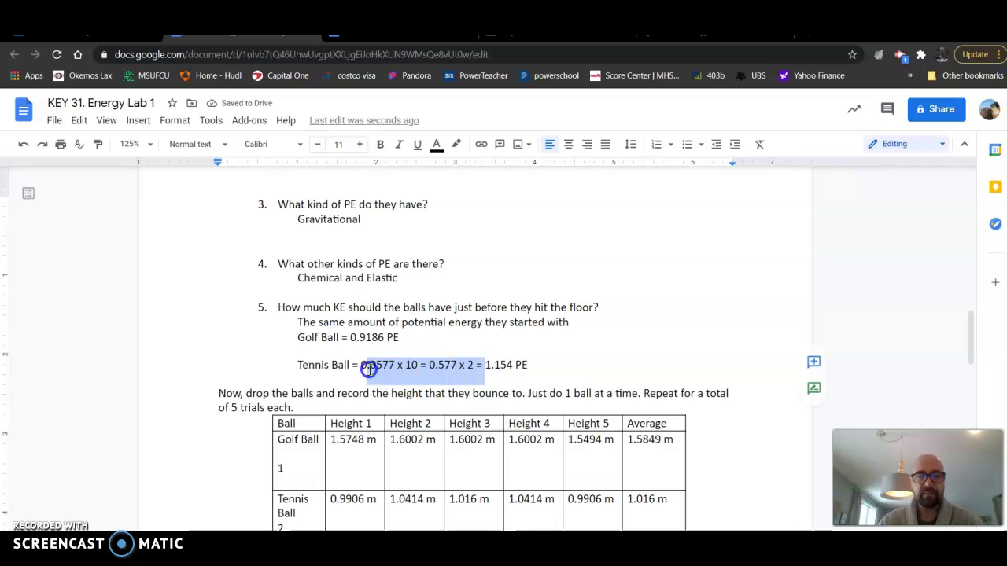
key(BackSpace)
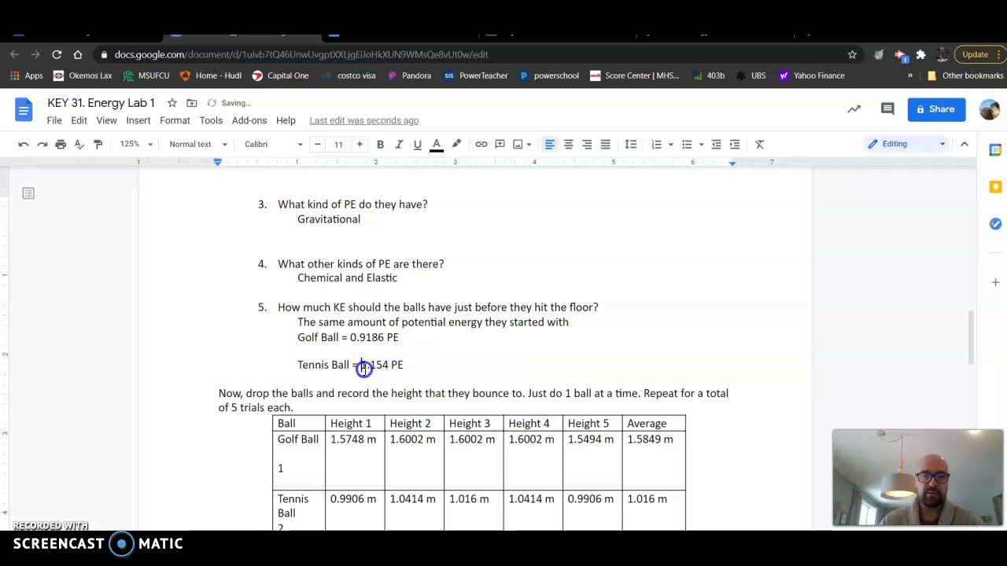
Replace the PE unit with J after both the golf ball and tennis ball results in question 5
double_click(390, 338)
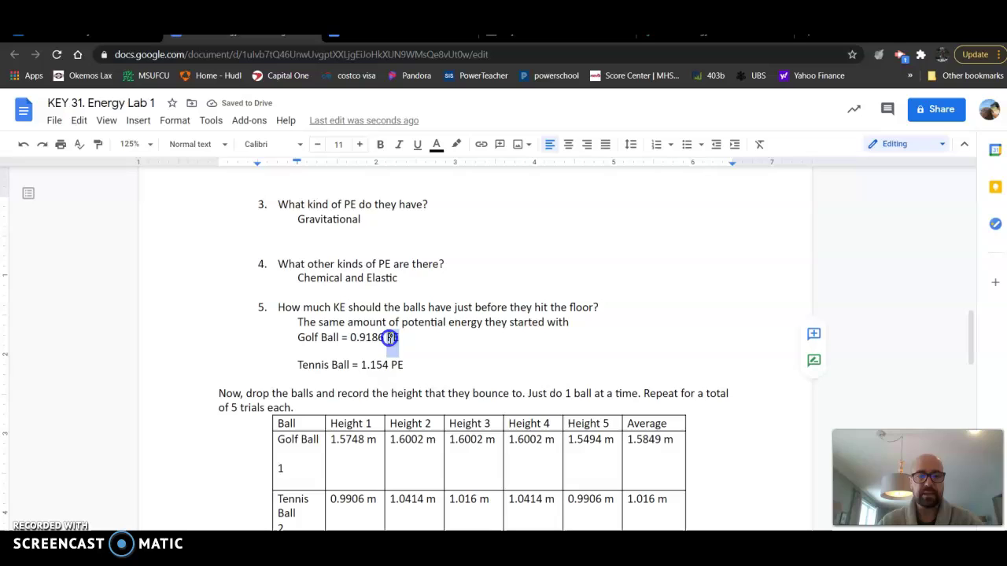
key(BackSpace)
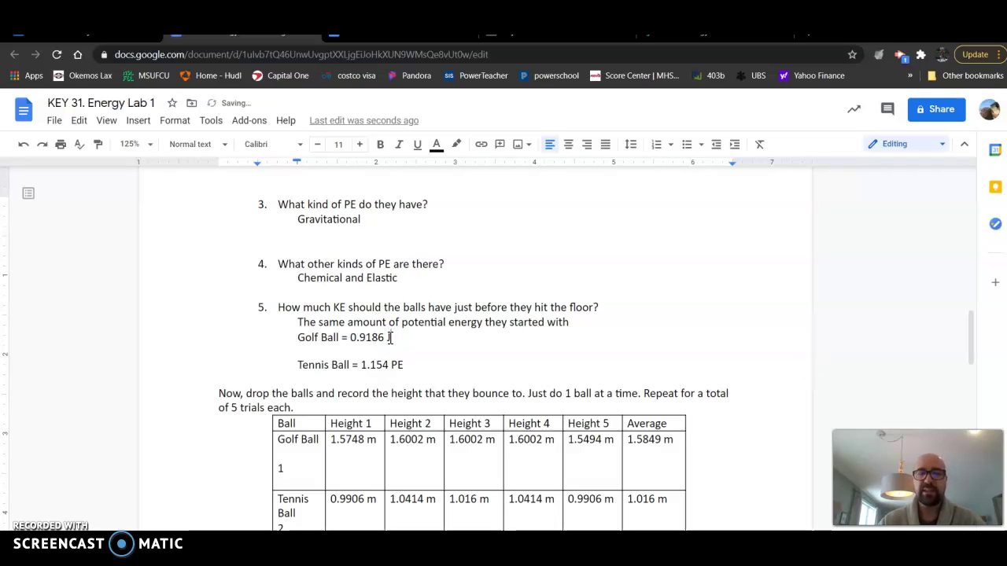
double_click(396, 365)
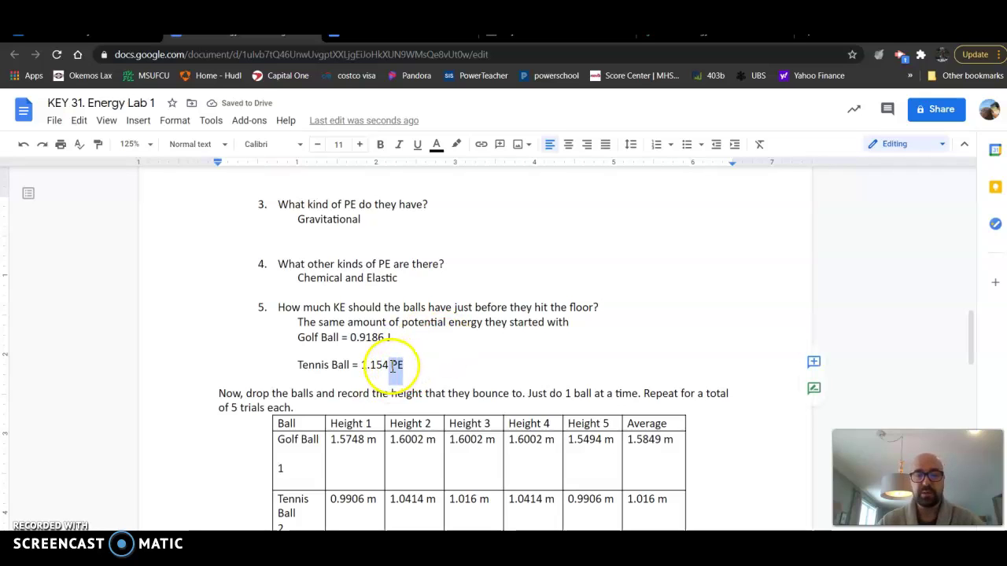
key(BackSpace)
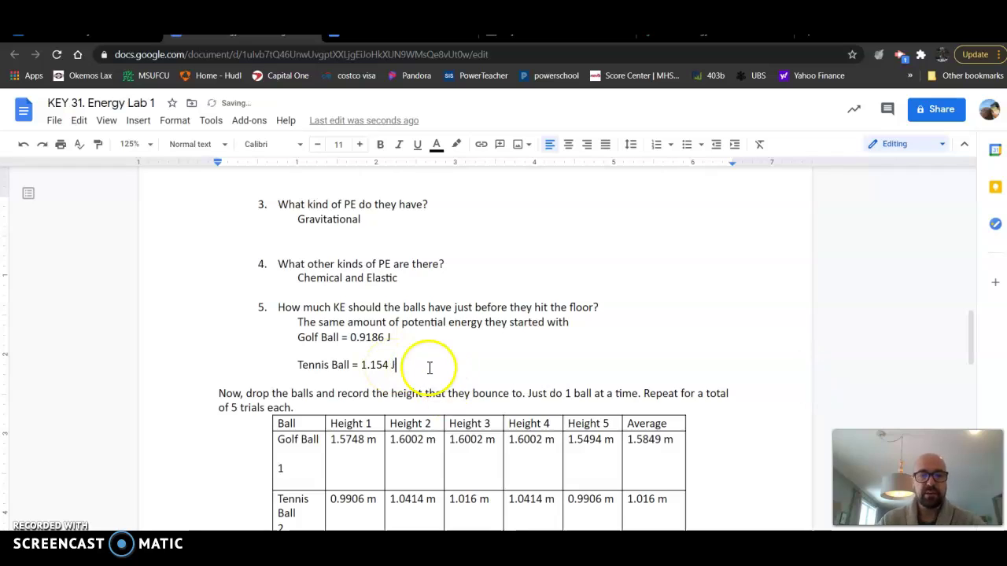
Replace the PE unit with J after the golf ball and tennis ball results in question 2
scroll(427, 367, up, 3)
double_click(528, 214)
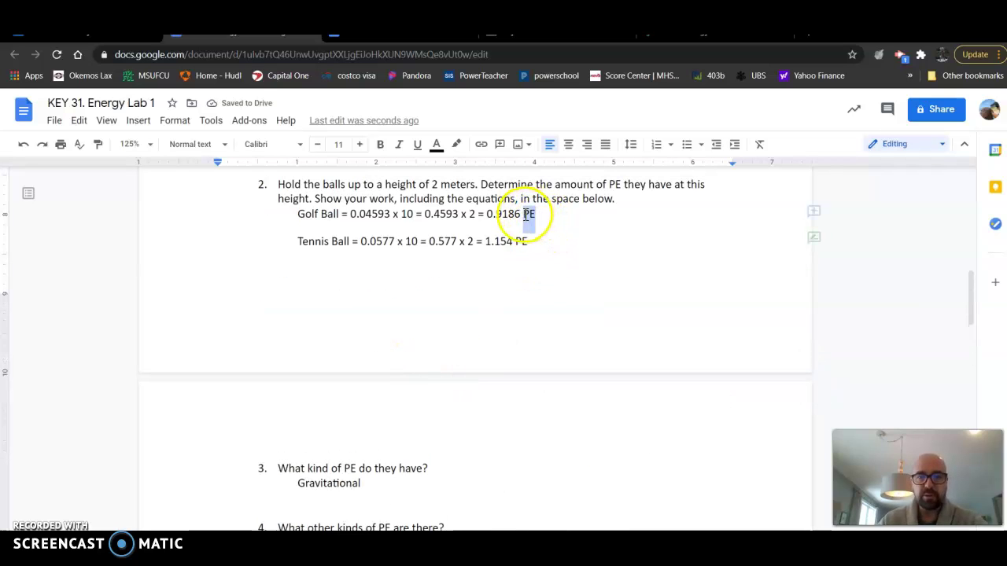
text(J)
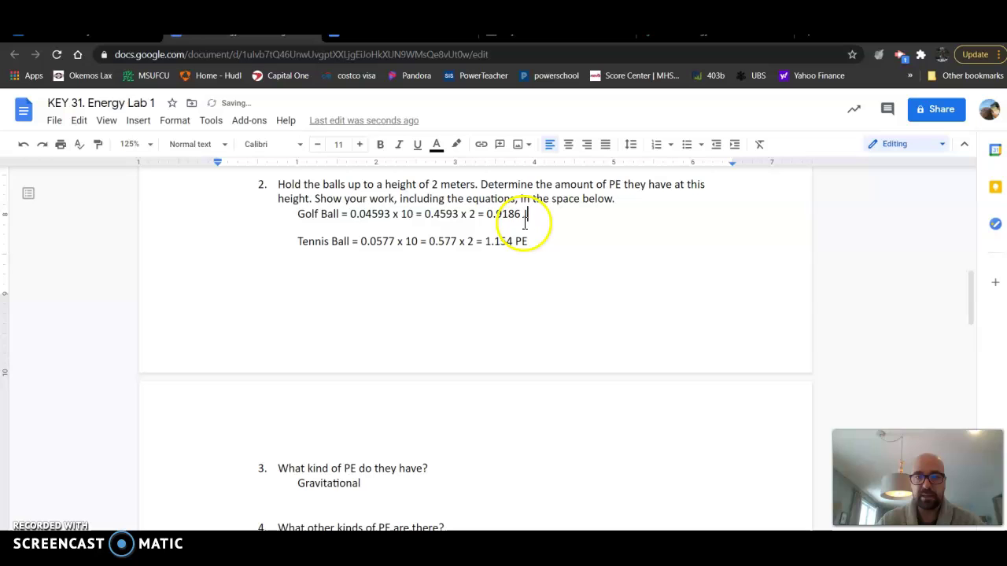
double_click(519, 241)
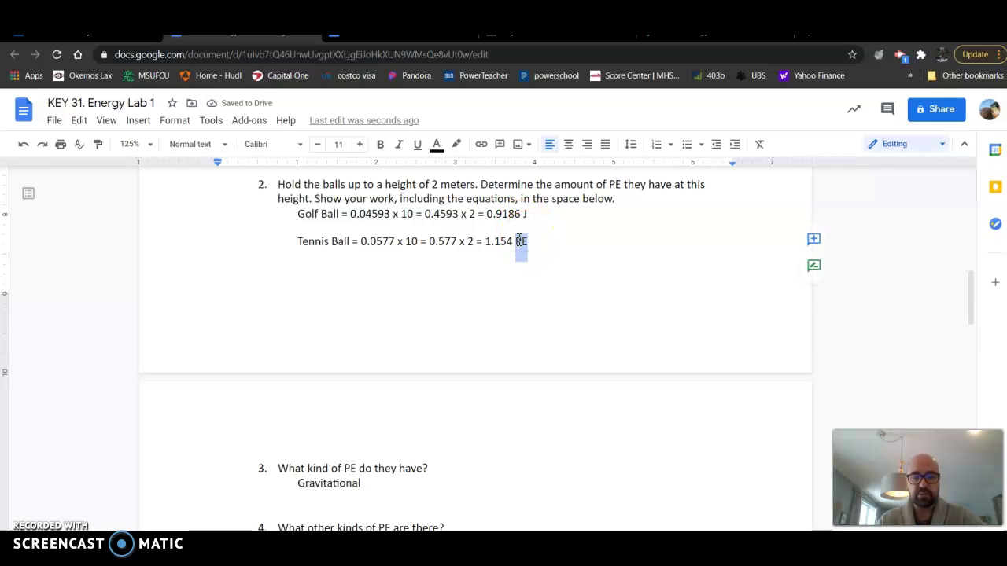
text(J)
Review the bounce height table below question 5, including the average heights for the golf ball and tennis ball
scroll(558, 280, down, 4)
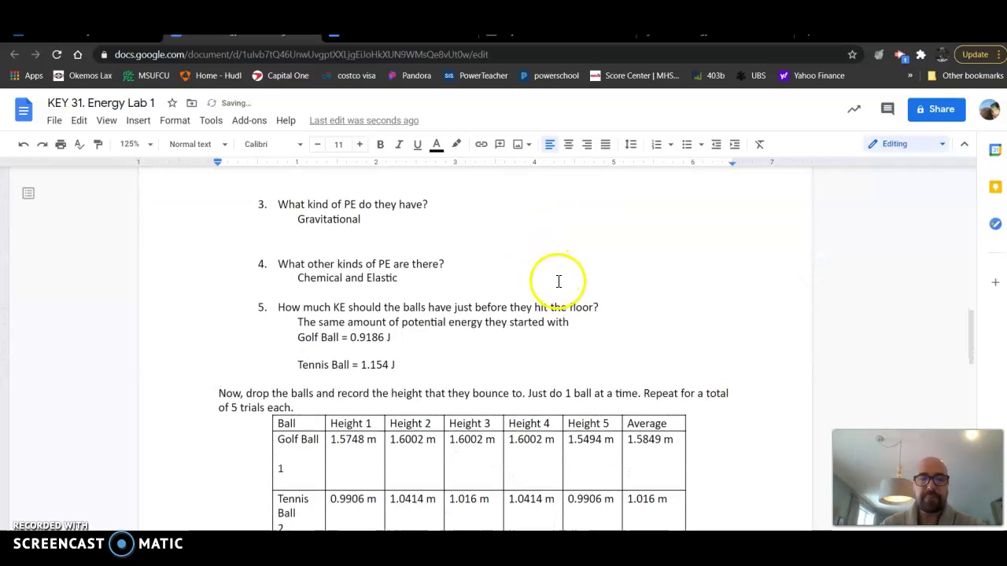
click(471, 365)
scroll(471, 365, down, 1)
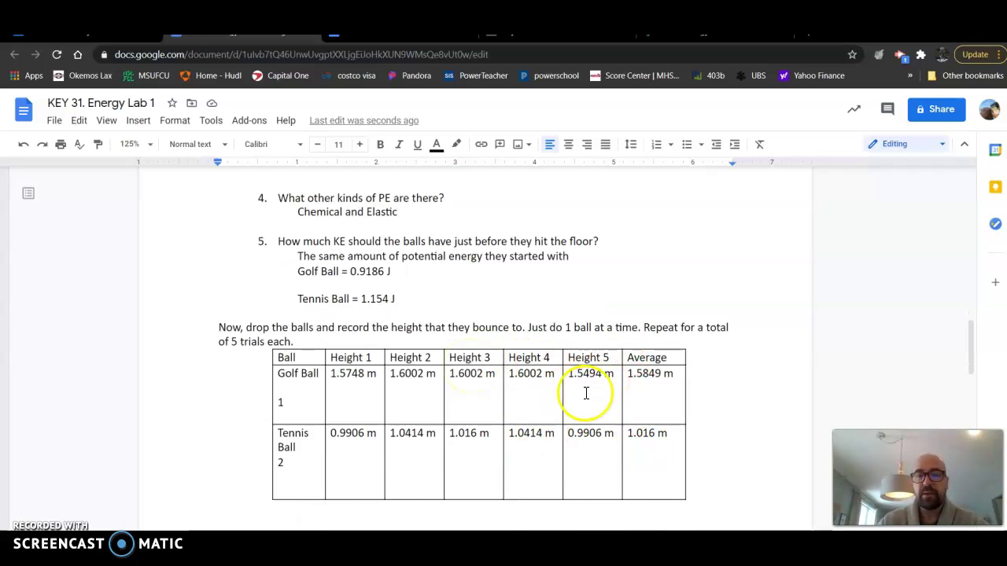
scroll(649, 438, down, 1)
scroll(649, 438, down, 1)
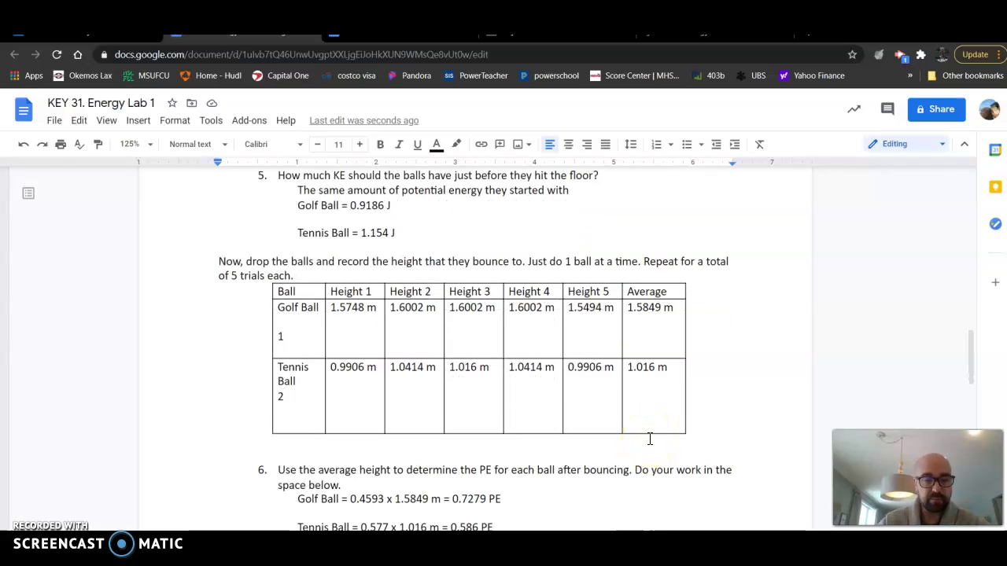
click(651, 420)
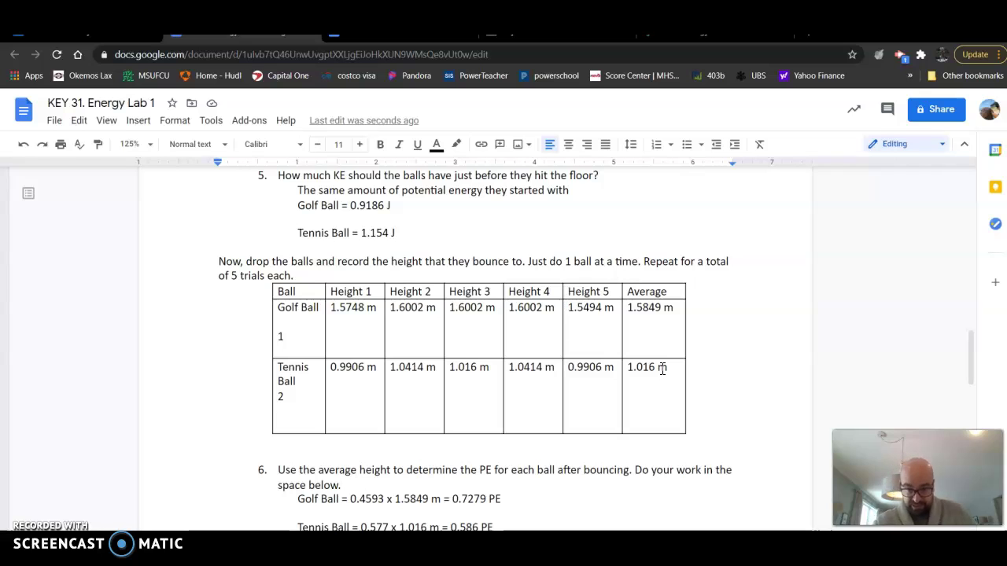
click(652, 367)
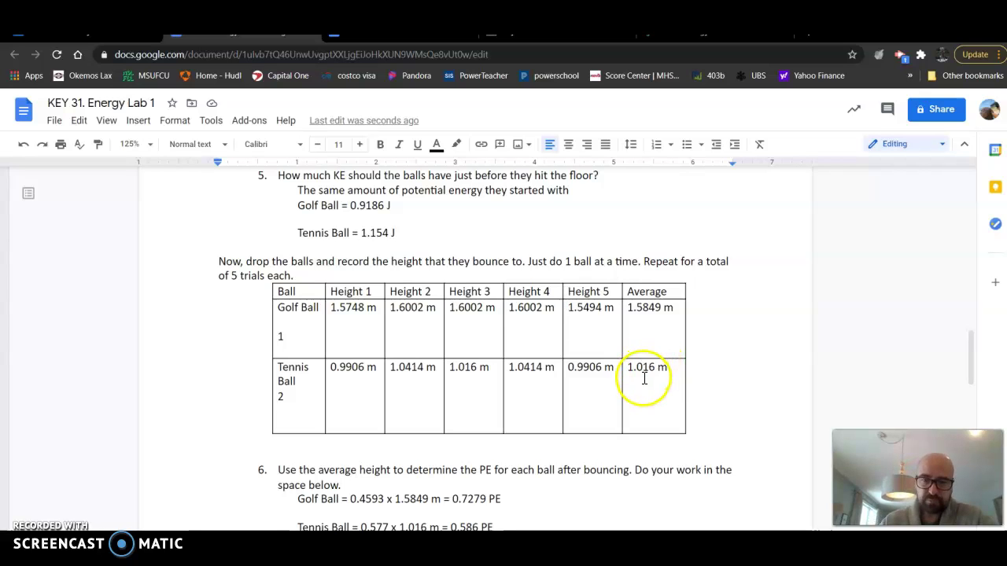
scroll(643, 379, down, 1)
drag(666, 301, 624, 300)
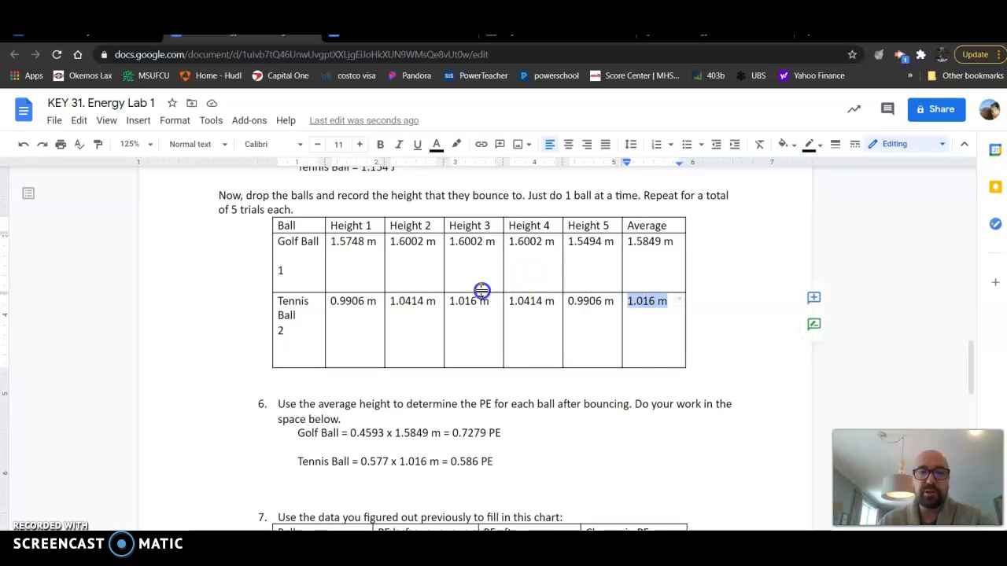
scroll(482, 291, down, 1)
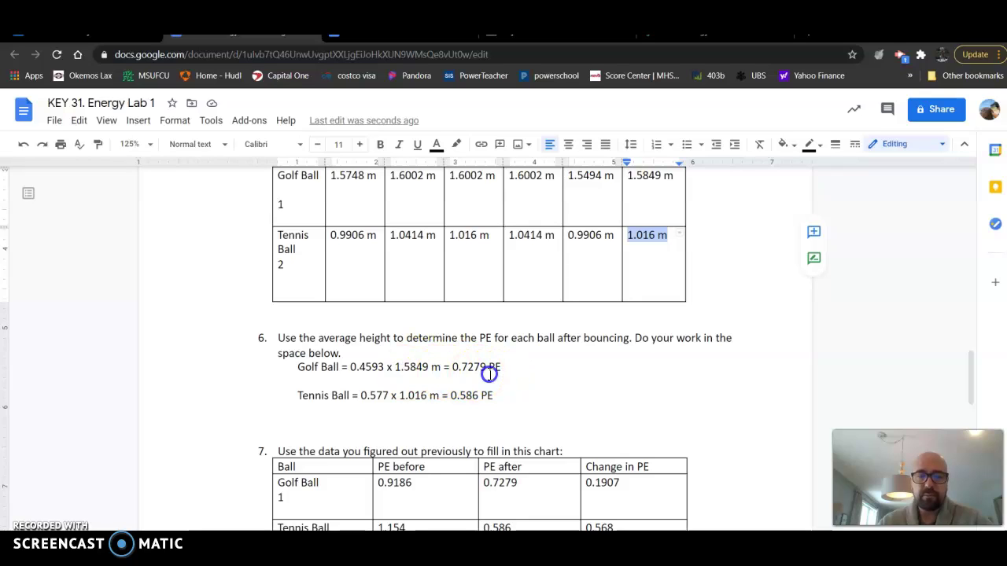
Add the formula PE = mgh to the end of question 6 and replace the PE unit with J in both ball results
click(386, 350)
text(PE = mgh)
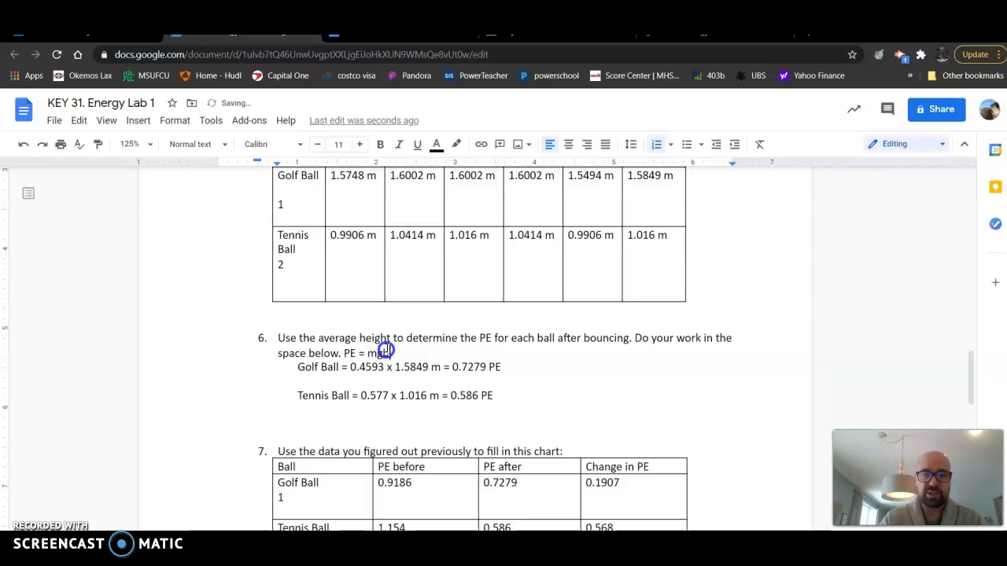
click(504, 367)
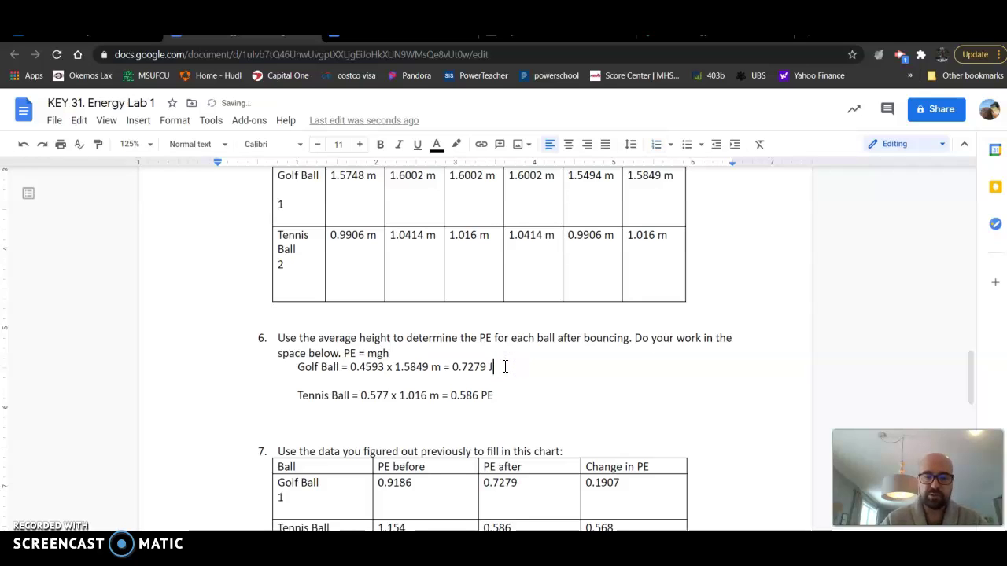
click(497, 399)
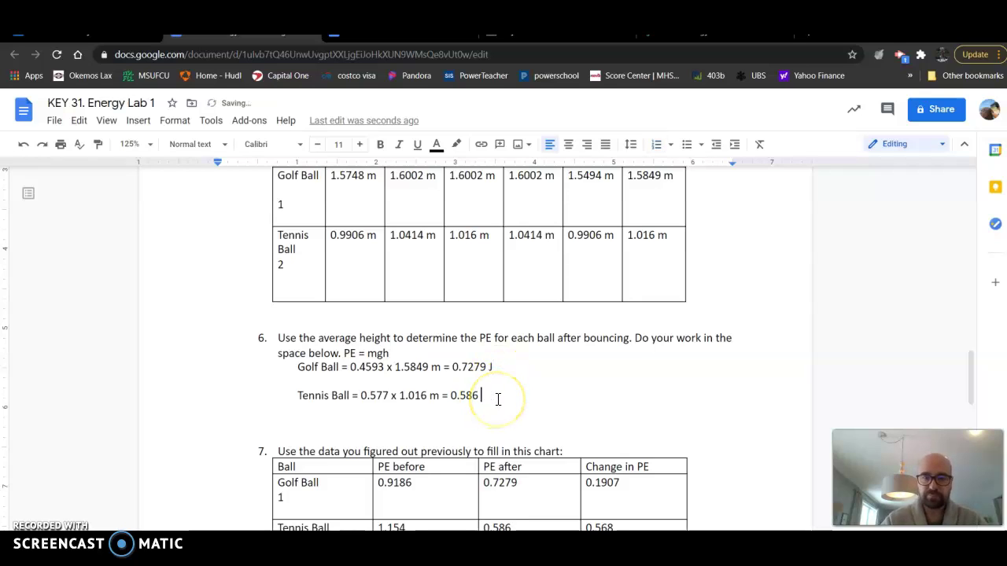
Compare the PE before and PE after values in the question 7 chart with the question 2 and question 6 results and the bounce heights
scroll(506, 378, down, 1)
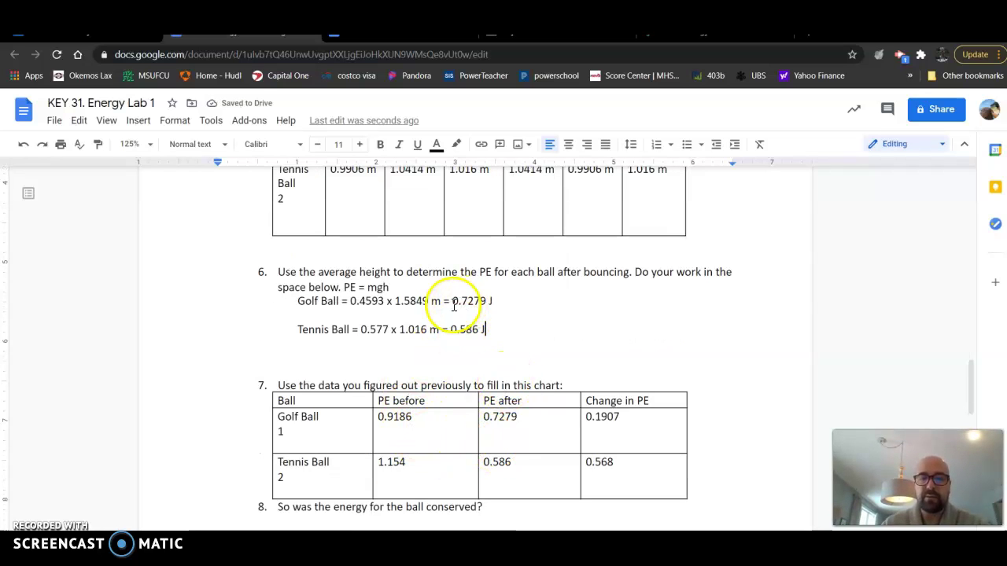
drag(452, 301, 480, 306)
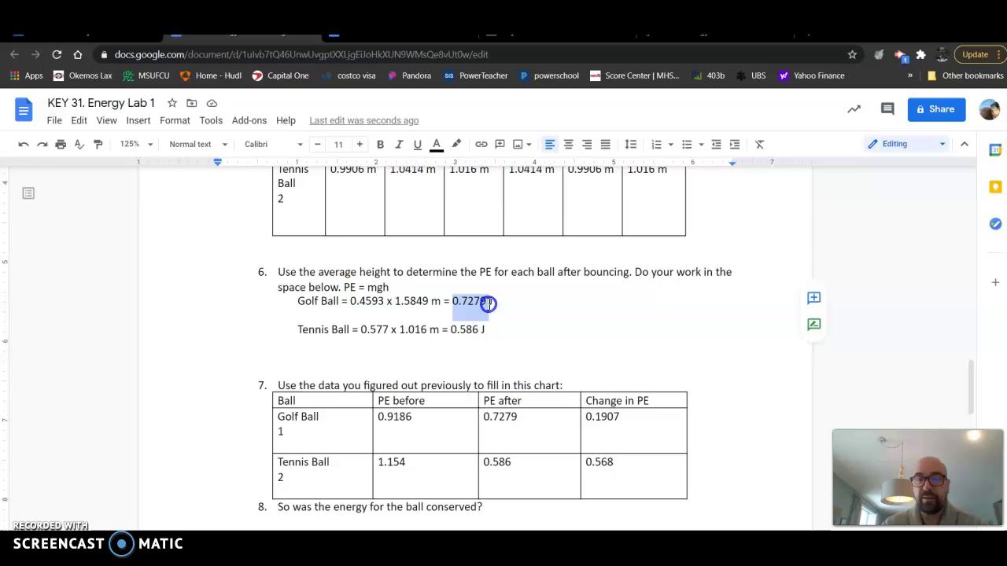
drag(479, 417, 522, 417)
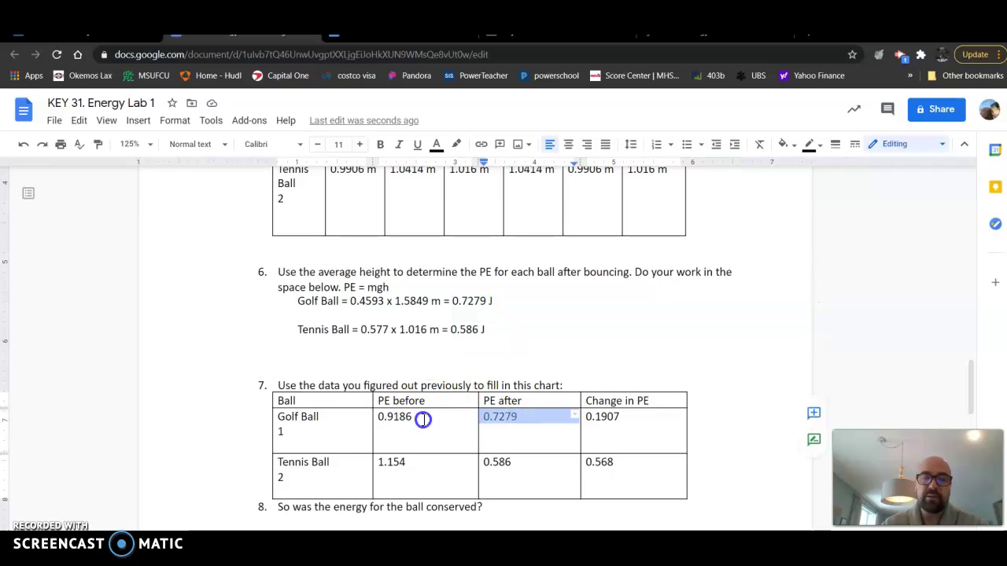
scroll(418, 425, up, 5)
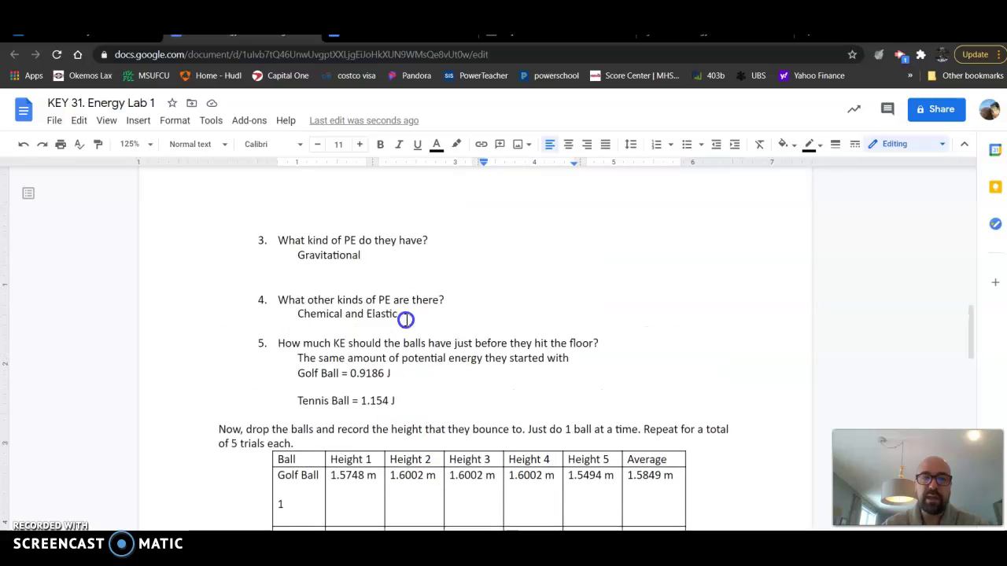
scroll(405, 319, up, 3)
click(527, 214)
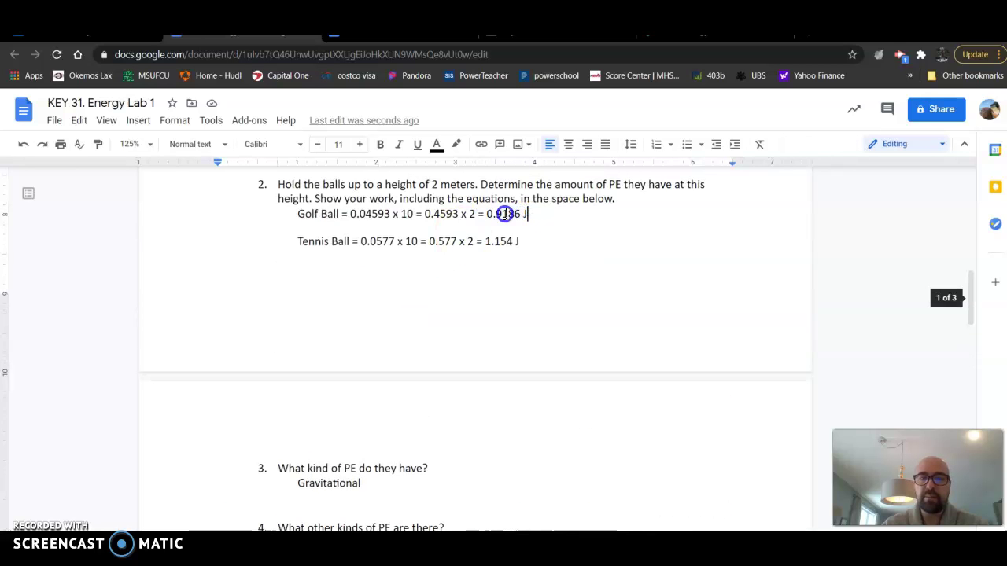
drag(504, 214, 484, 214)
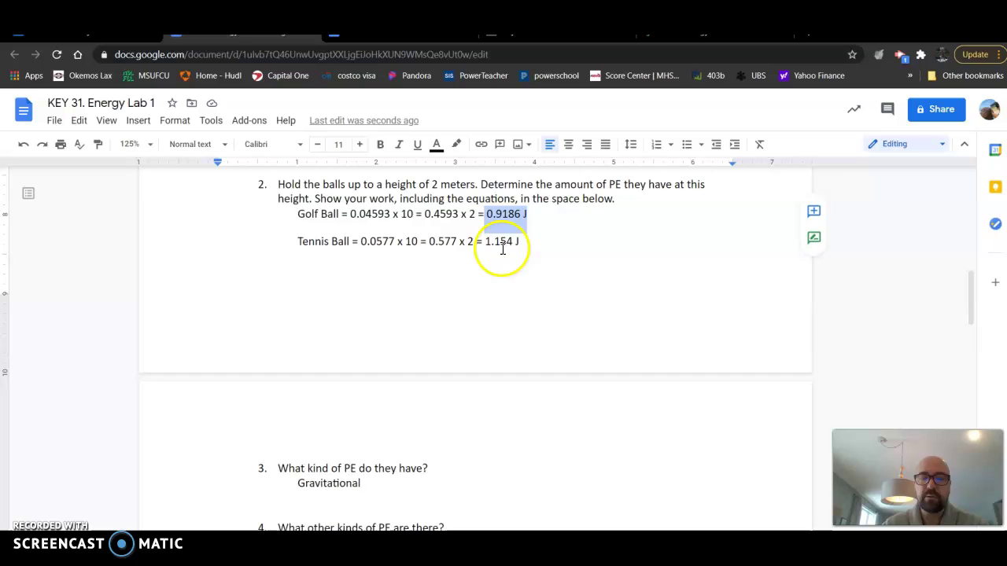
scroll(498, 253, down, 5)
scroll(498, 256, down, 6)
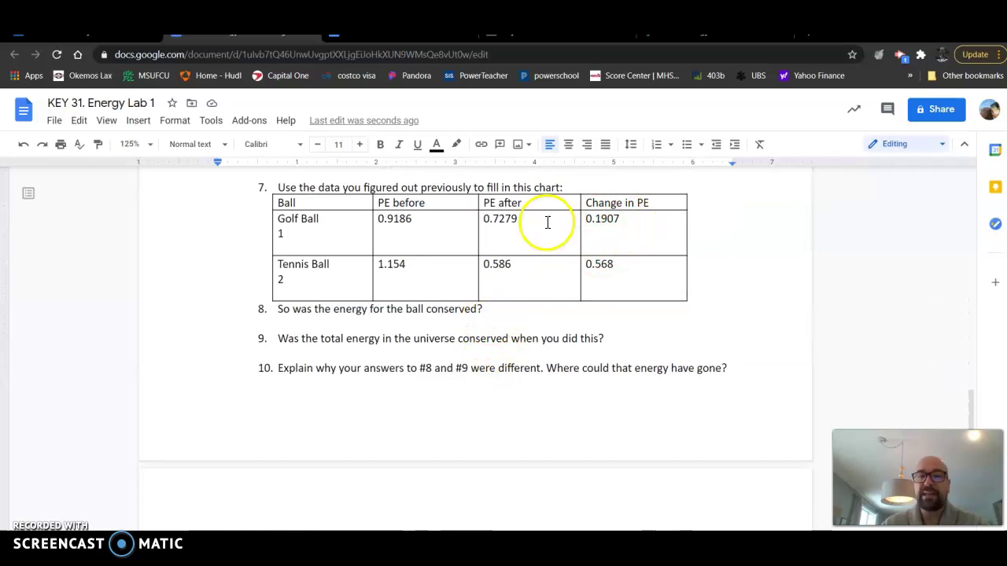
drag(516, 265, 490, 238)
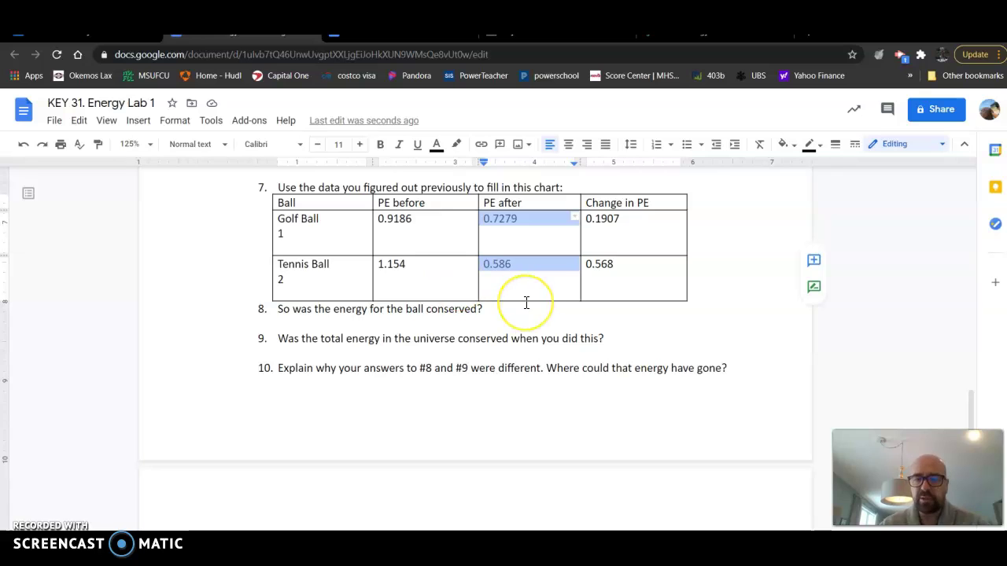
scroll(526, 302, up, 2)
scroll(527, 302, up, 2)
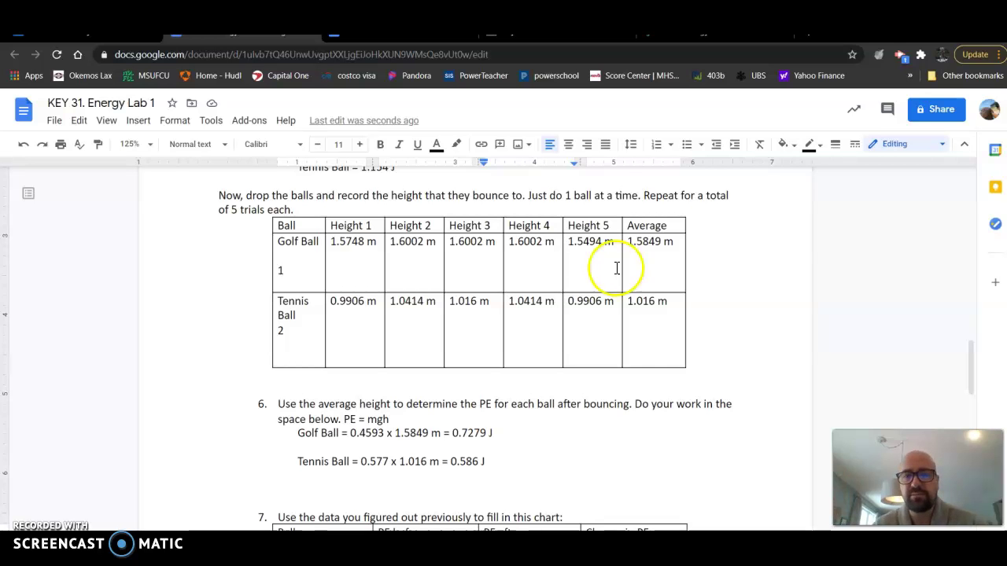
scroll(647, 344, down, 5)
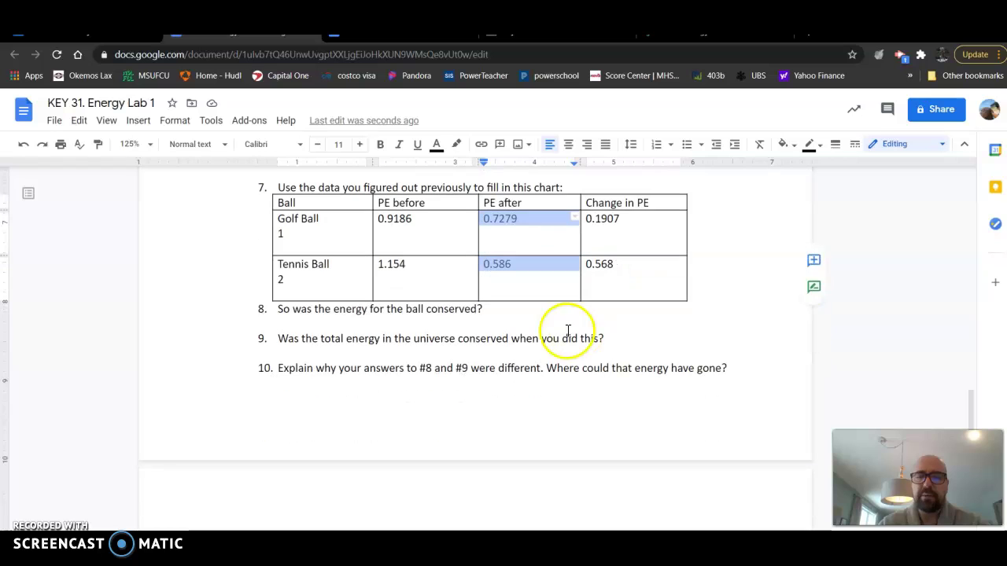
Check the Change in PE values in the question 7 chart and answer question 8 with "no" on an indented line
click(486, 314)
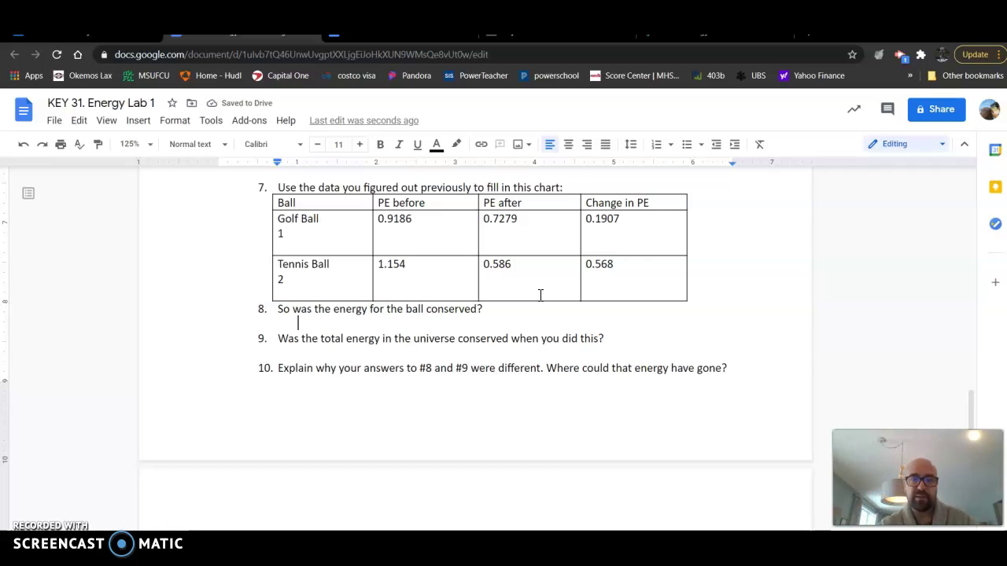
drag(617, 259, 584, 249)
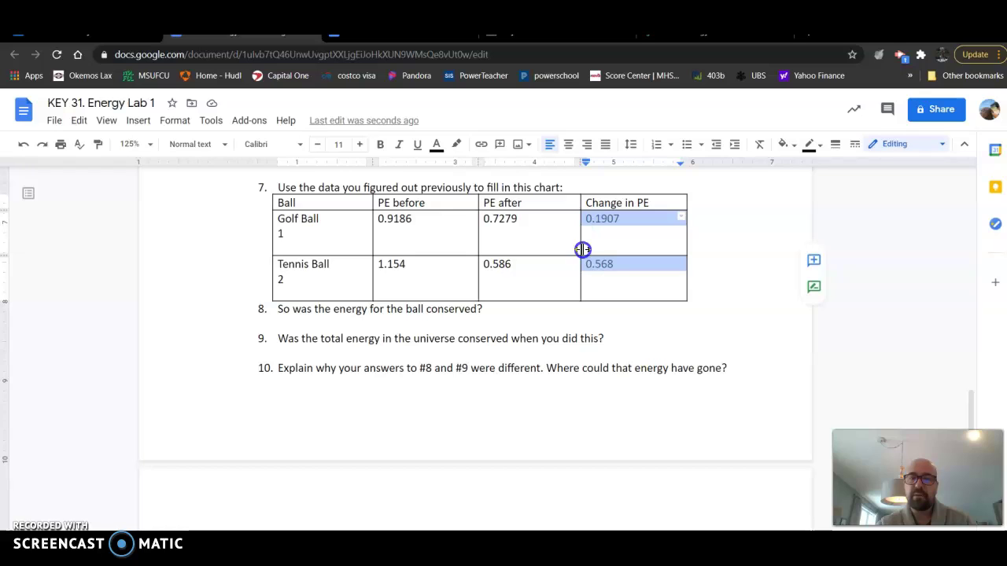
click(364, 321)
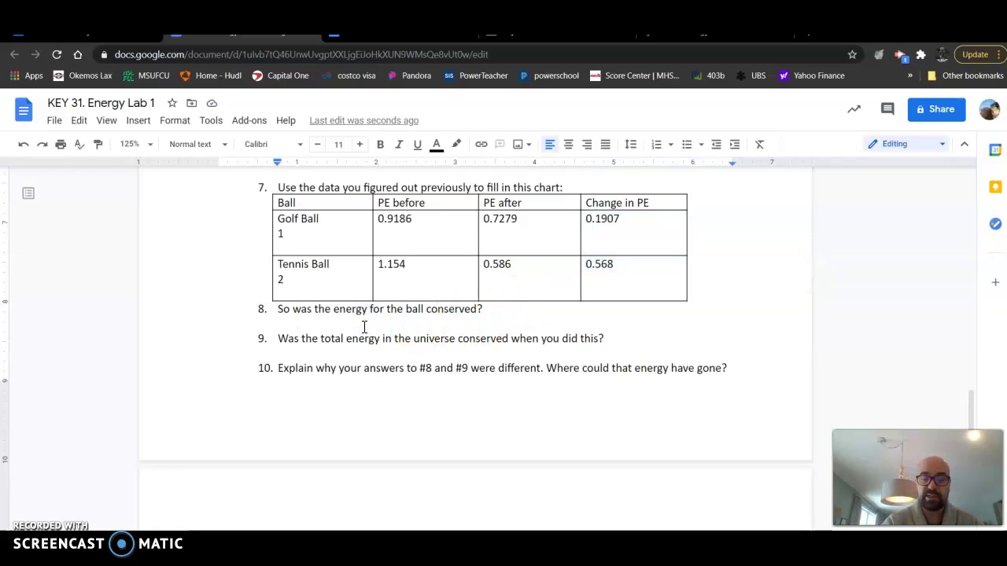
text(no)
Answer question 9 with "yes" on an indented line below it
click(397, 348)
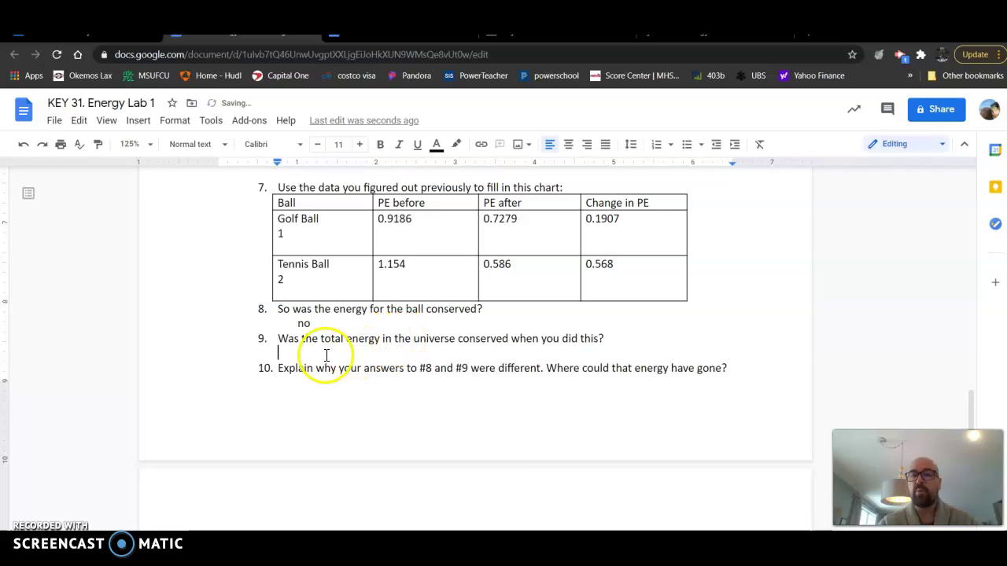
key(Tab)
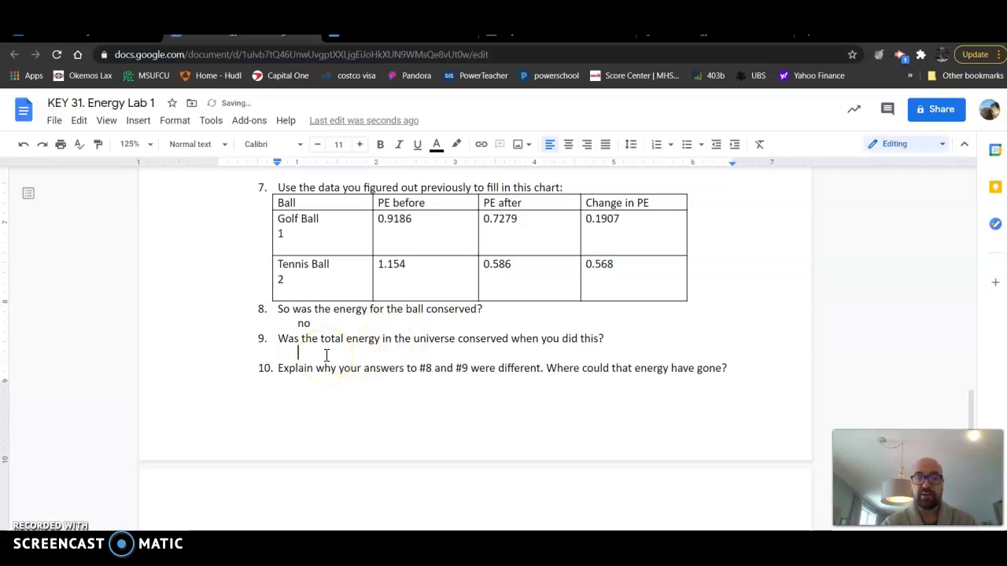
text(yes)
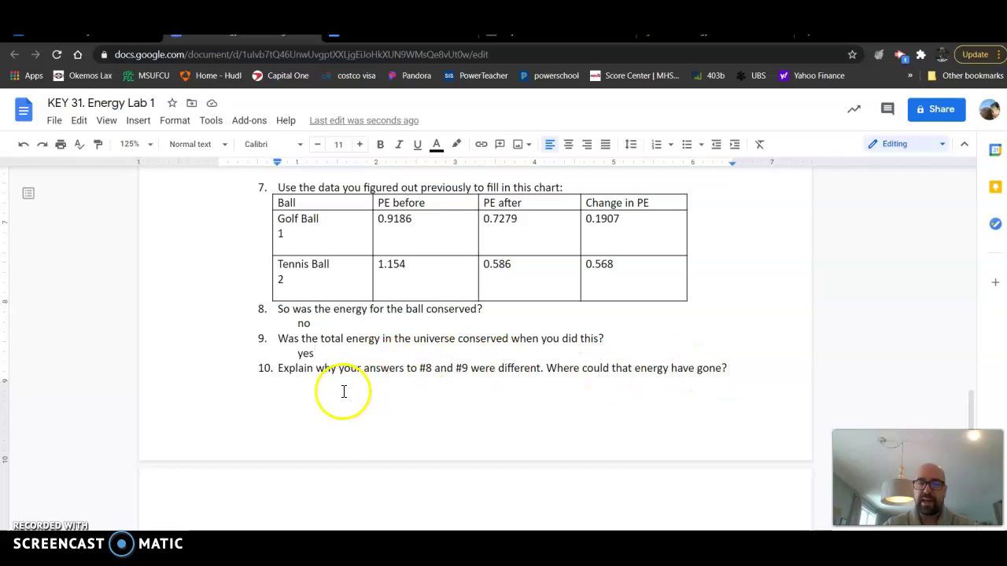
Insert an indented answer below question 10 reading "Transferred to the floor", followed by a new line
click(318, 381)
click(750, 376)
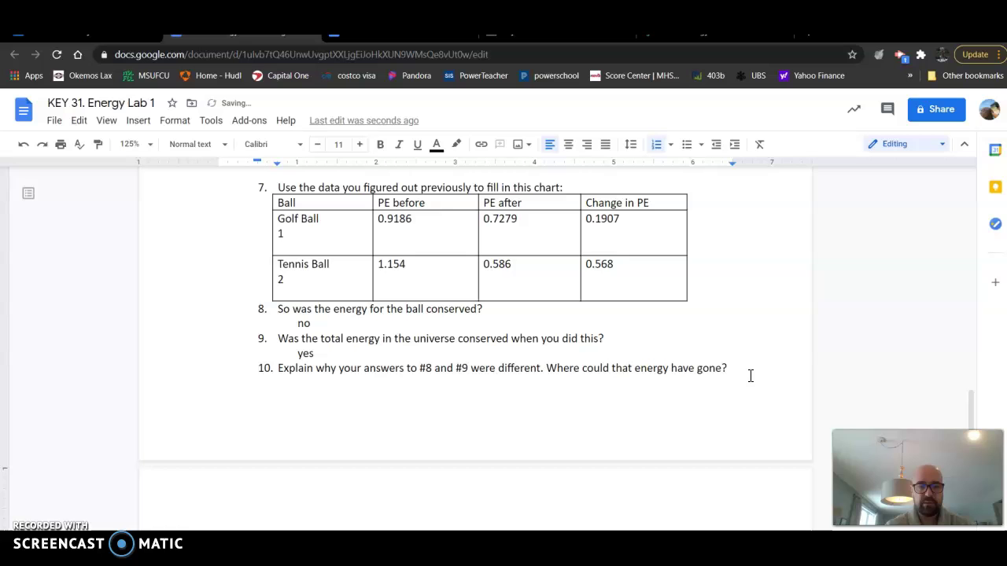
key(Return)
key(Return)
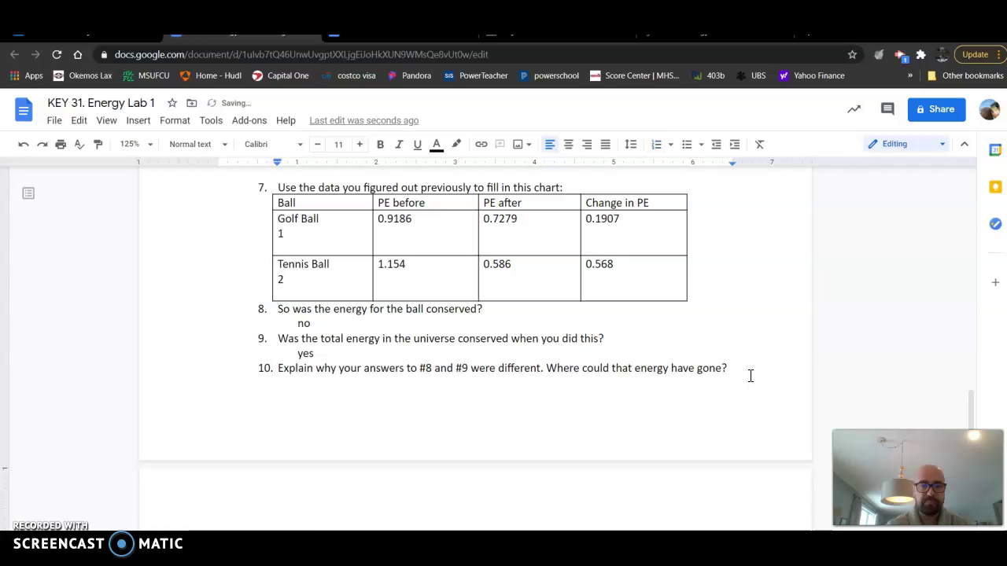
scroll(720, 346, down, 2)
key(Tab)
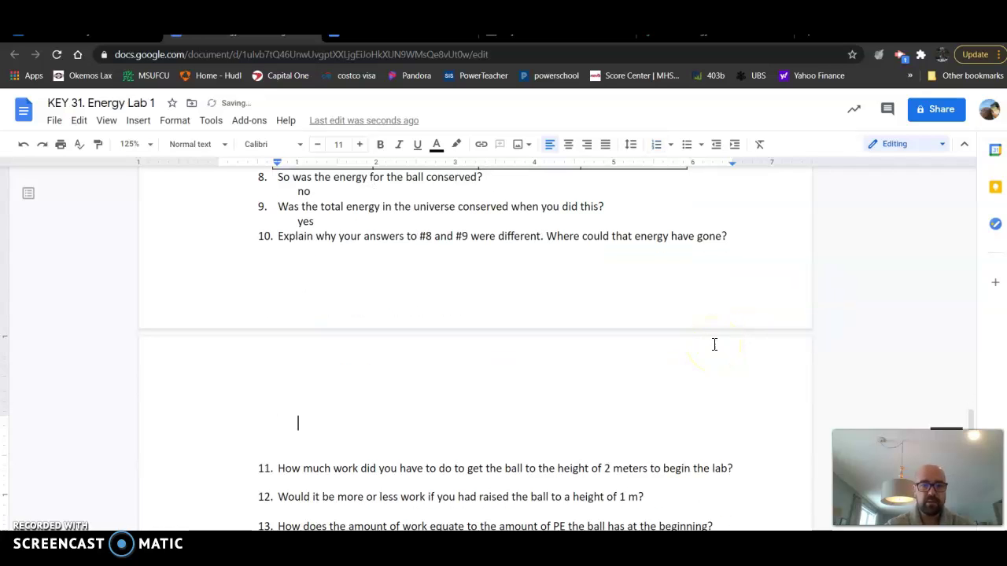
text(transferr)
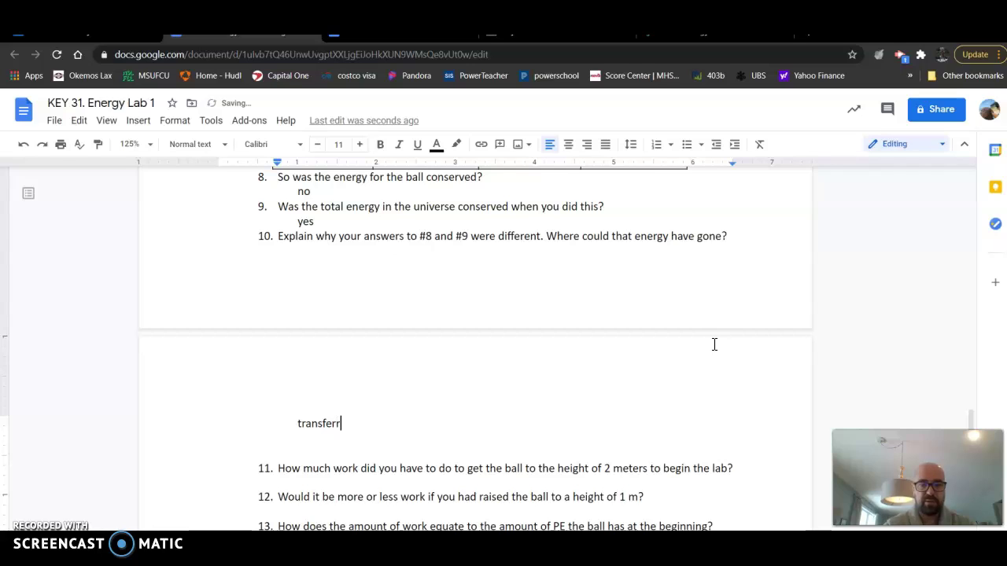
text(ed to the floow)
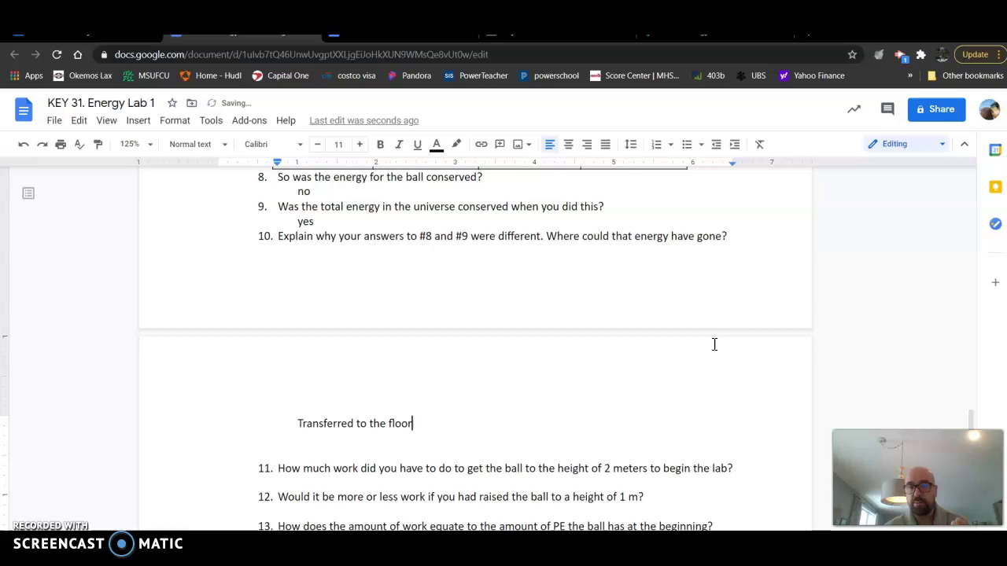
key(Return)
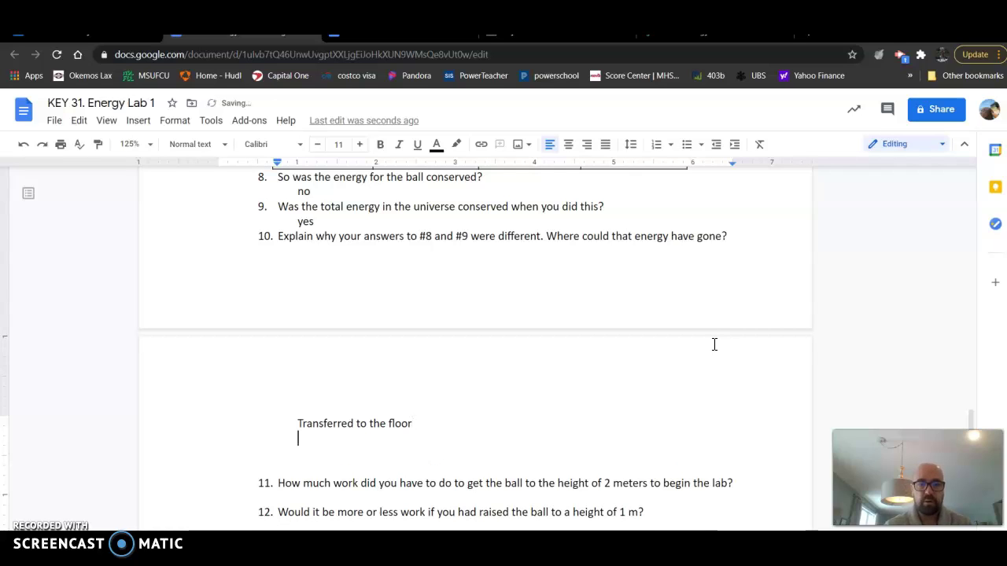
Add "sound" as the second line of the question 10 answer, under "Transferred to the floor"
text(sound)
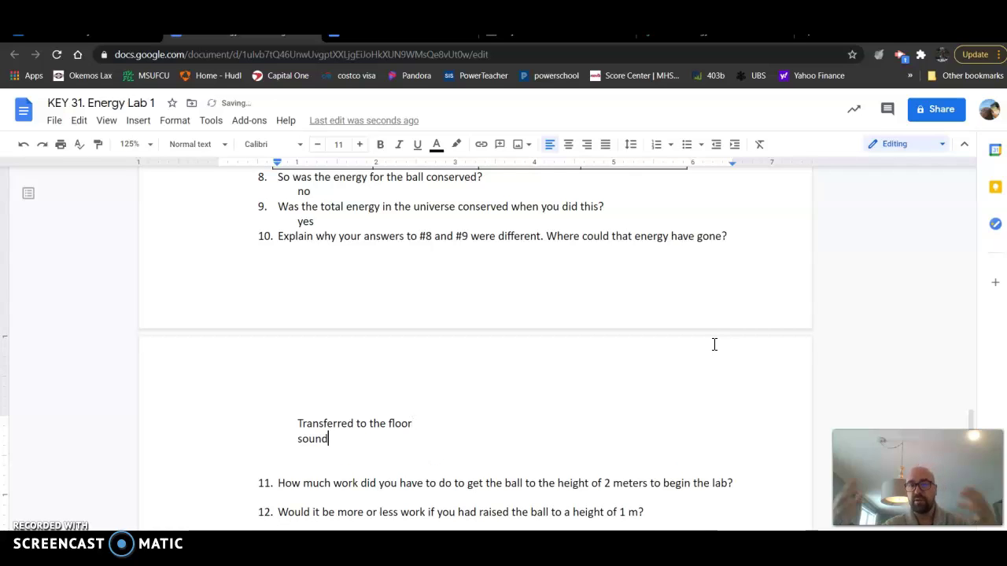
click(714, 344)
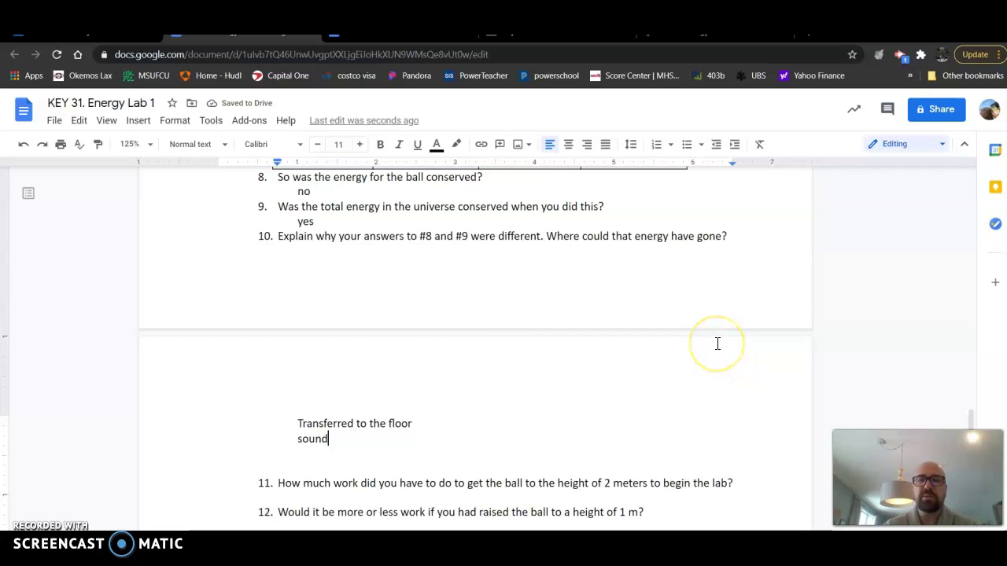
scroll(717, 344, down, 1)
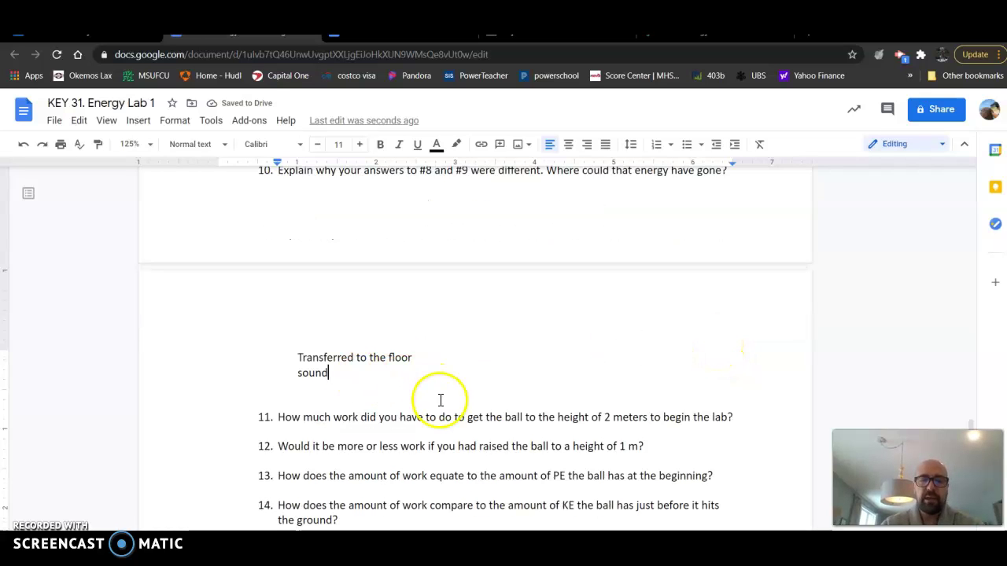
scroll(423, 415, down, 1)
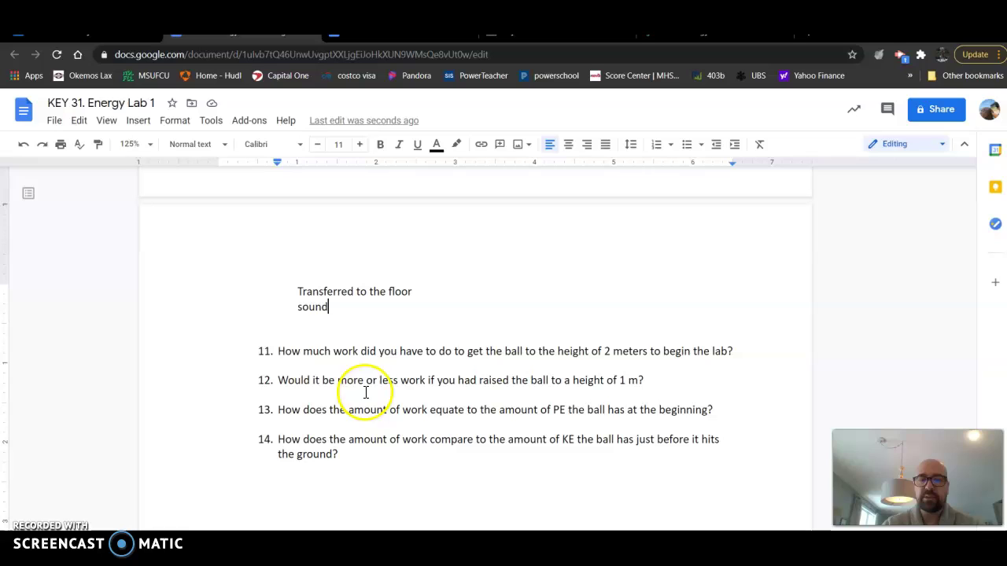
Paste the copied golf ball and tennis ball PE calculations on an indented line below question 11
click(433, 363)
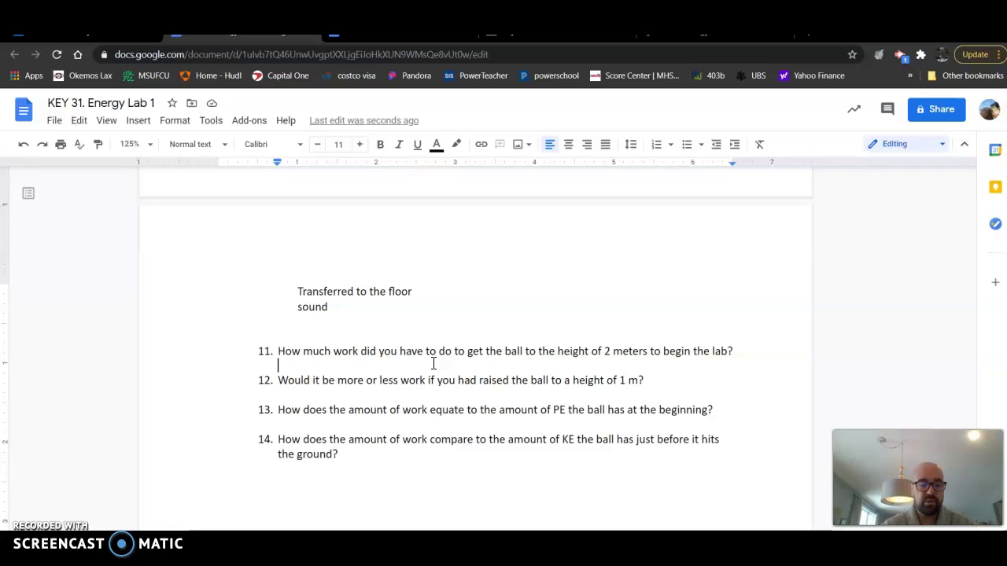
key(Tab)
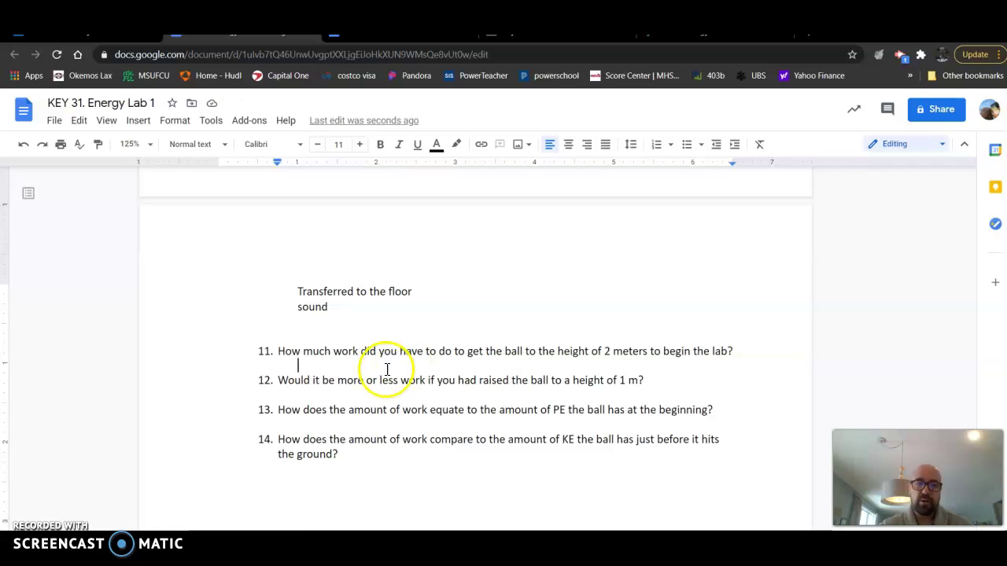
right_click(329, 365)
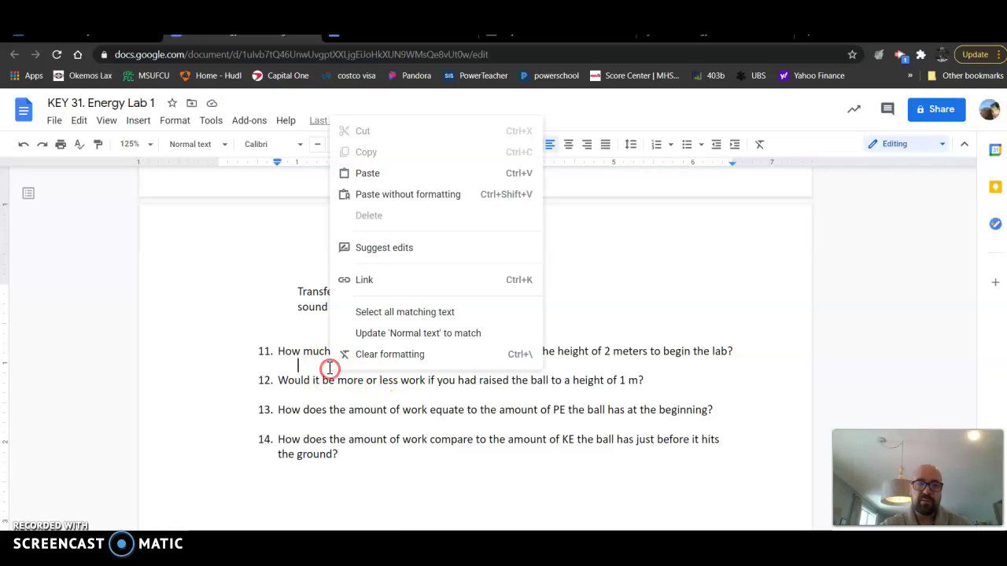
click(366, 172)
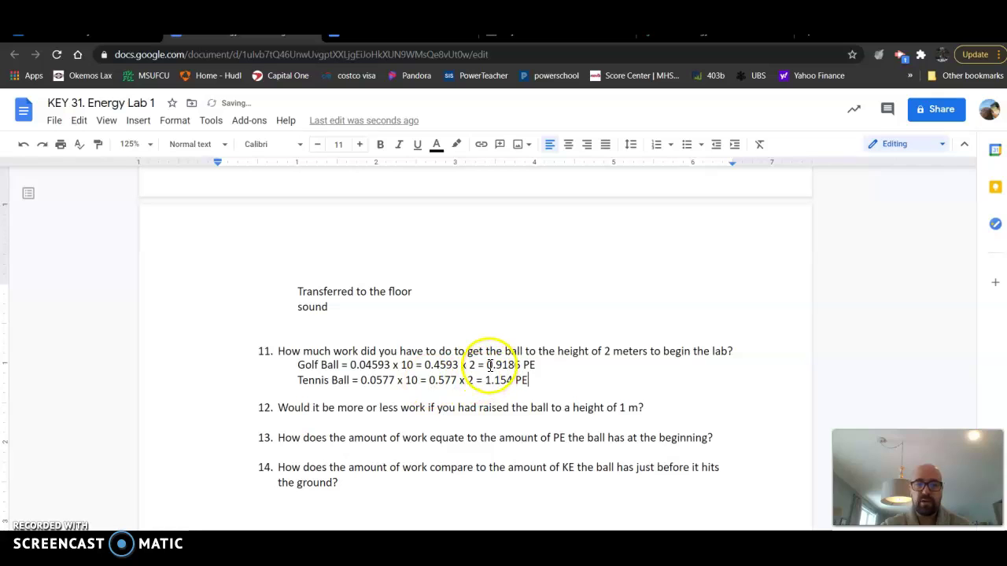
Delete the multiplication work from both question 11 lines, leaving only the results 0.9186 PE for the golf ball and 1.154 PE for the tennis ball
drag(485, 366, 349, 367)
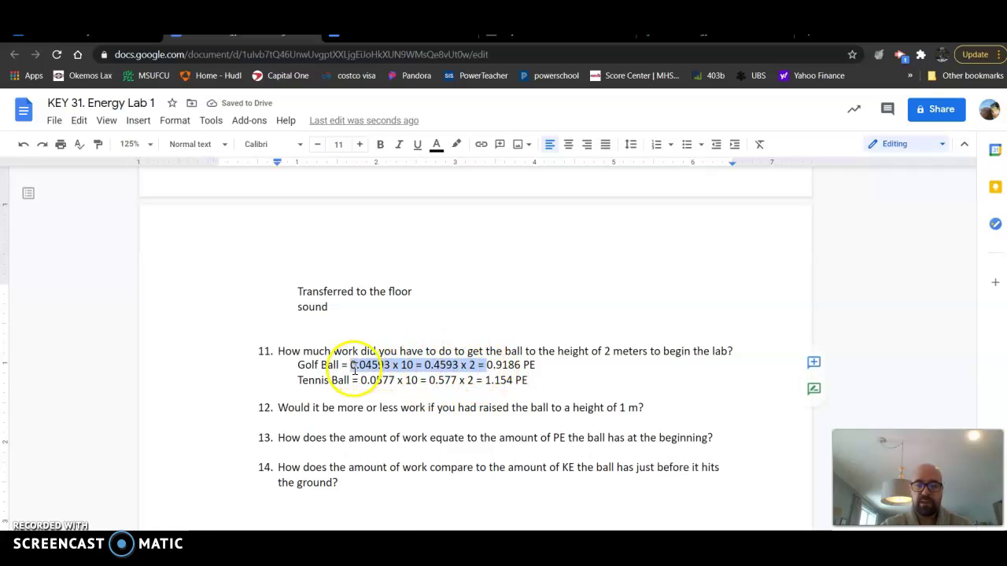
key(BackSpace)
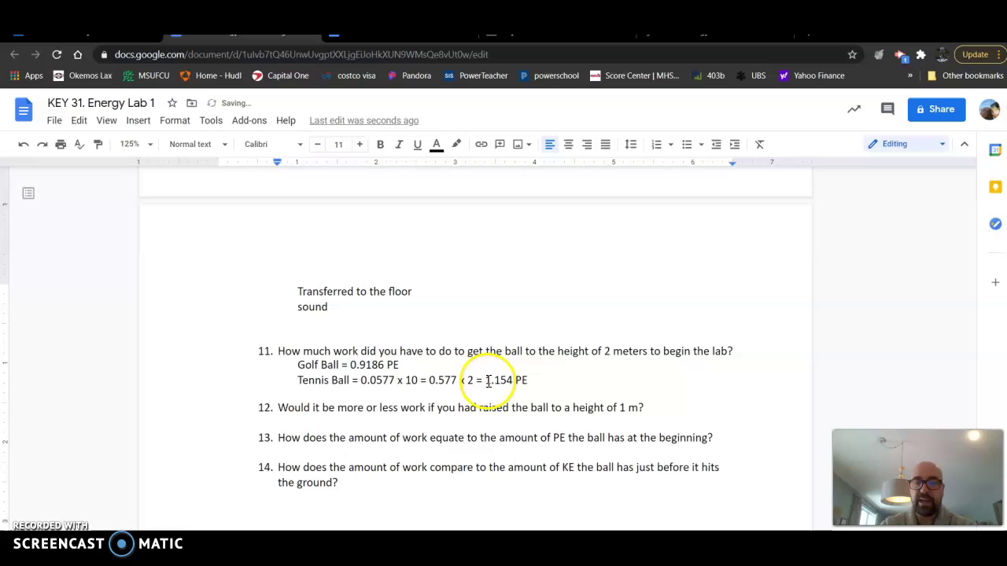
drag(484, 381, 364, 382)
key(BackSpace)
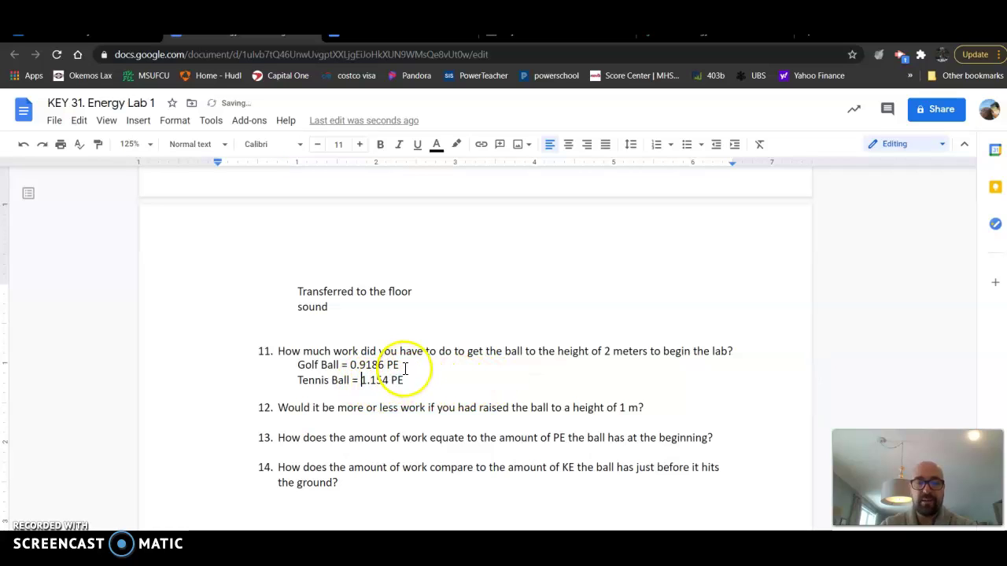
Replace the PE unit with J in both question 11 answers and keep question 12 as its own numbered item below them
double_click(393, 365)
key(BackSpace)
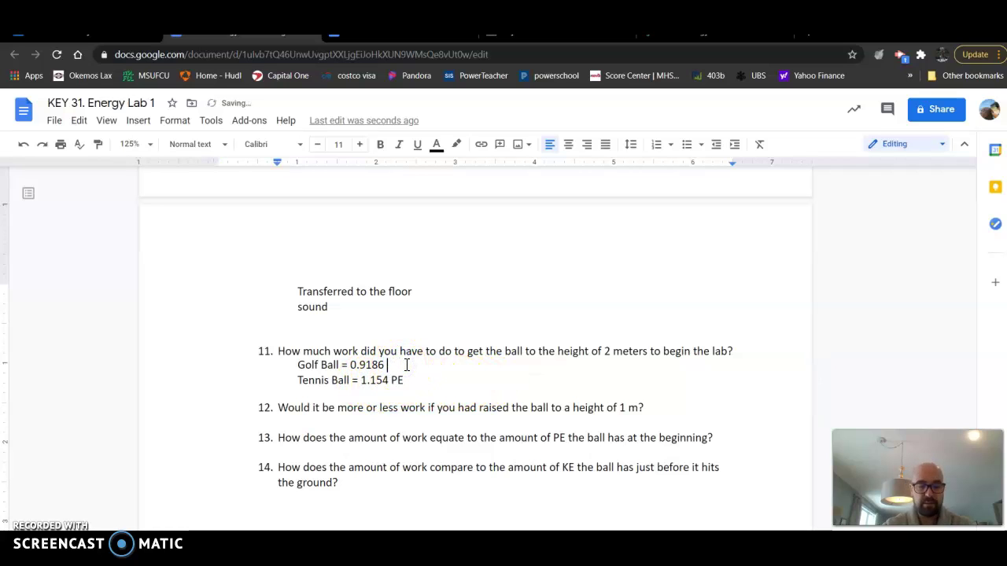
click(396, 380)
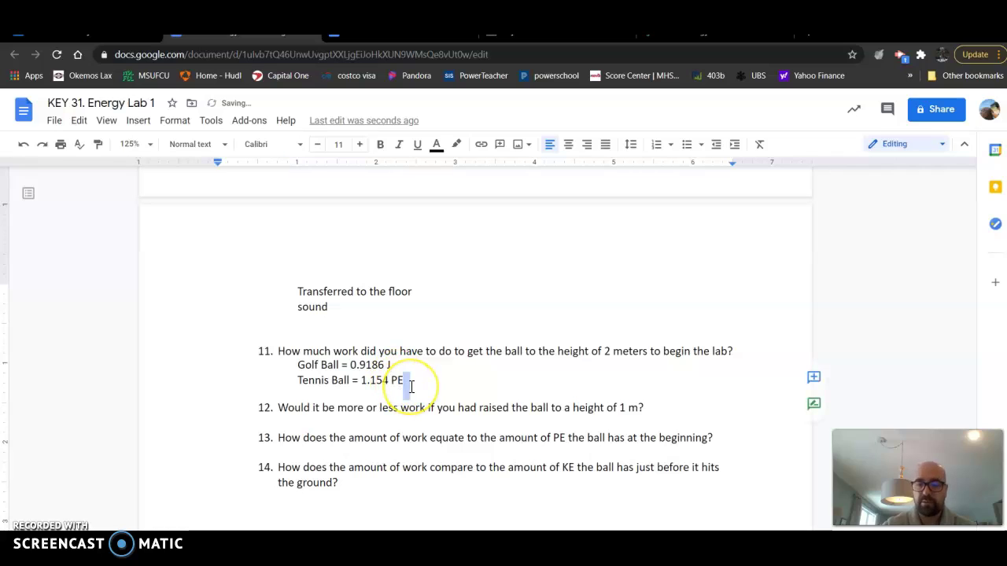
key(Delete)
key(Delete)
key(BackSpace)
text(J)
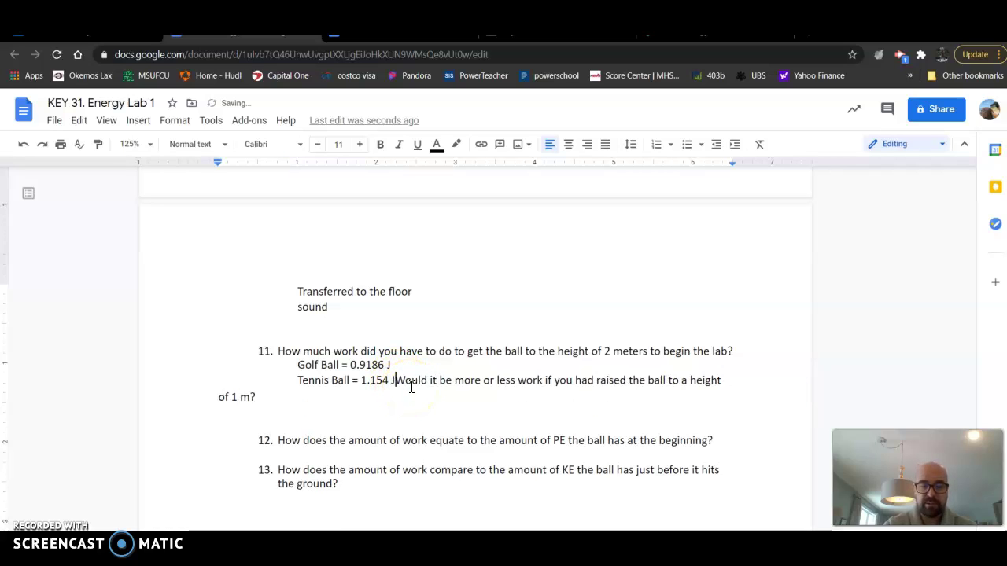
key(Return)
key(ctrl+shift+7)
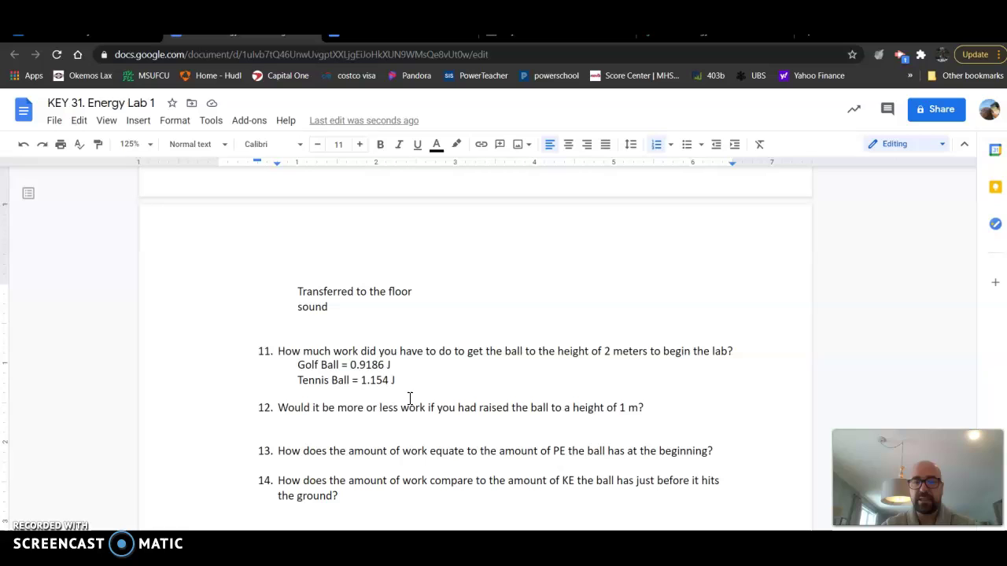
Make the word "work" in question 11 bold
double_click(346, 351)
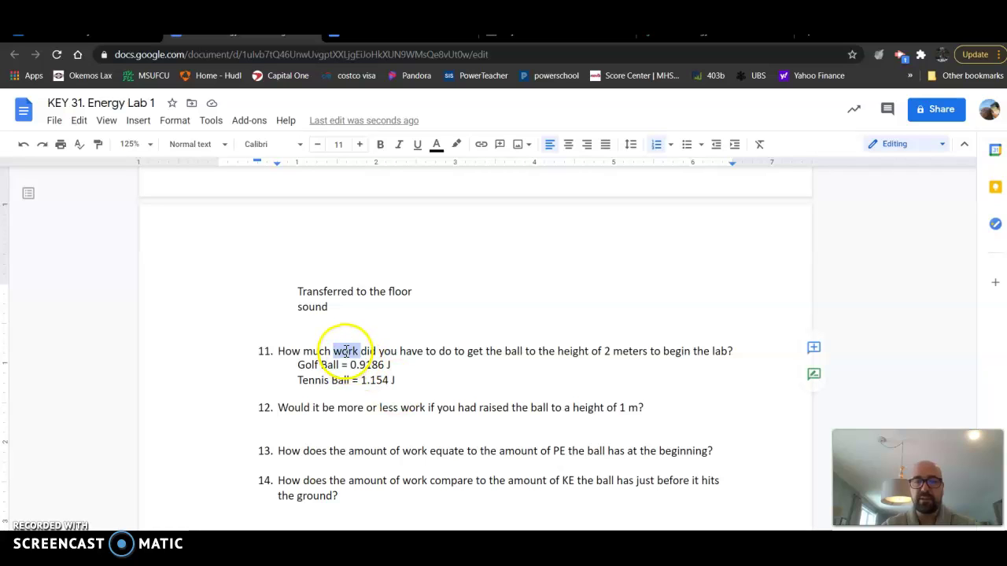
click(380, 144)
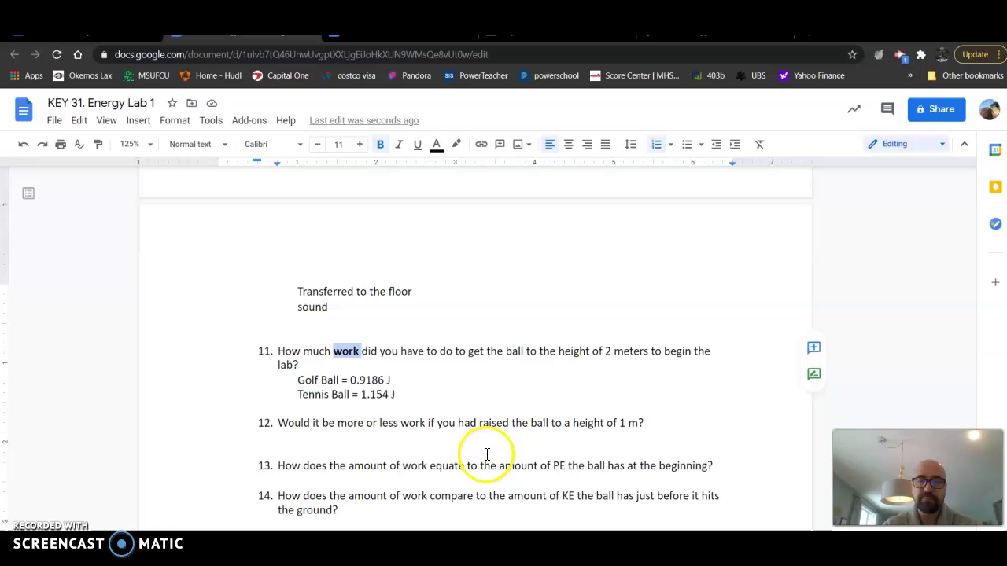
click(354, 426)
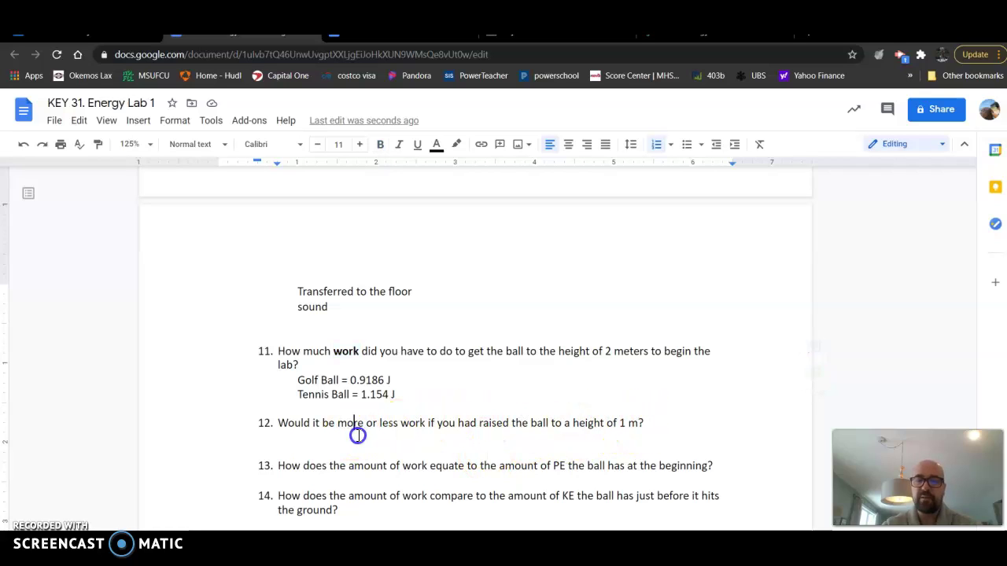
Answer question 12 with "LESS" on the blank line just above question 13
click(645, 425)
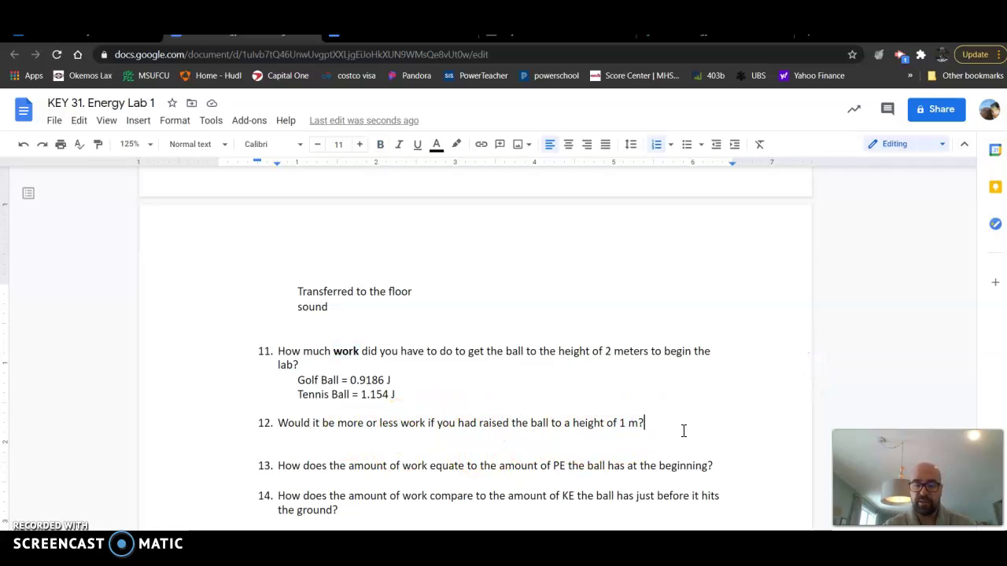
key(Return)
key(BackSpace)
click(684, 431)
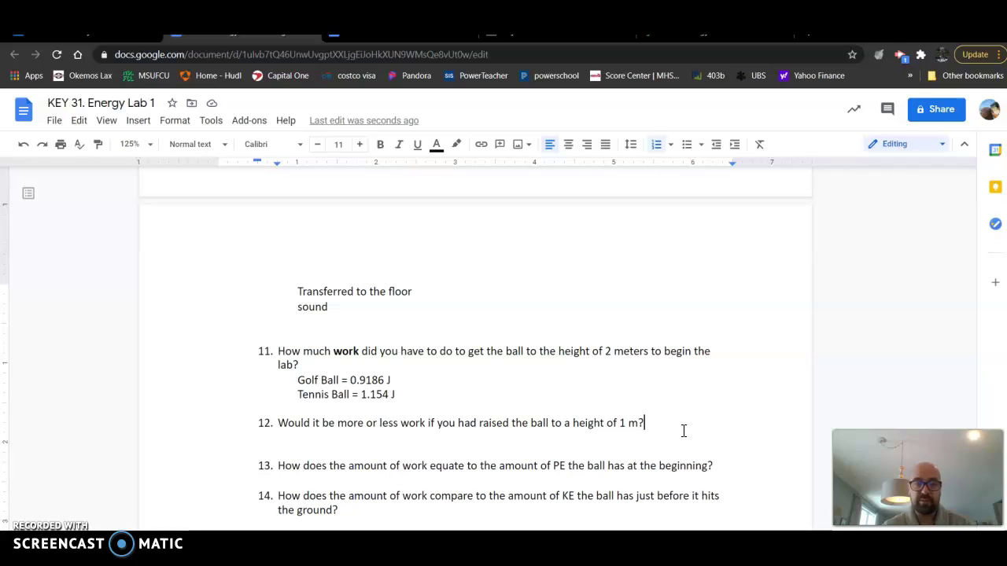
key(Down)
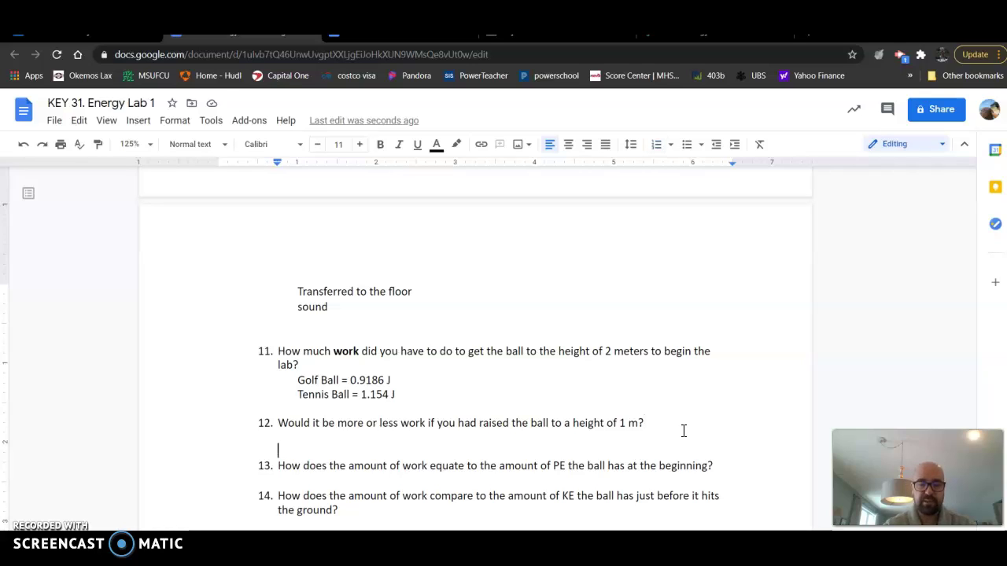
text(LESS)
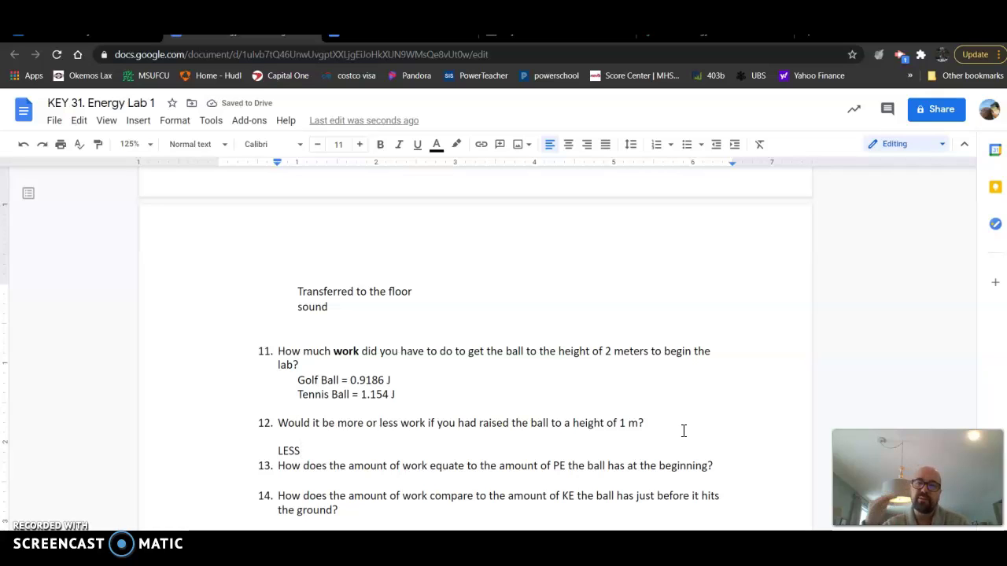
click(646, 425)
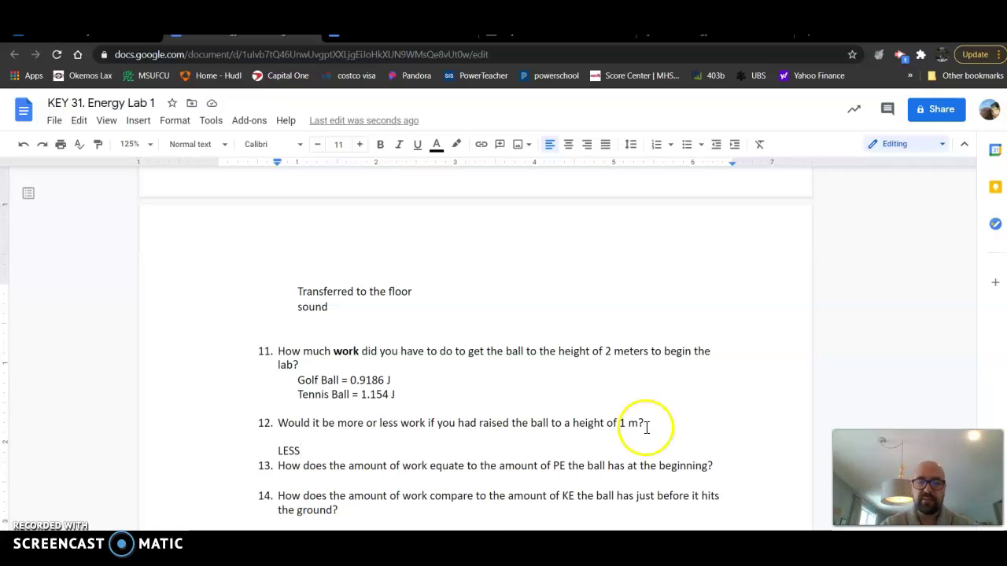
Answer both question 13 and question 14 with "SAME" on indented lines below each question
scroll(646, 426, down, 1)
click(328, 418)
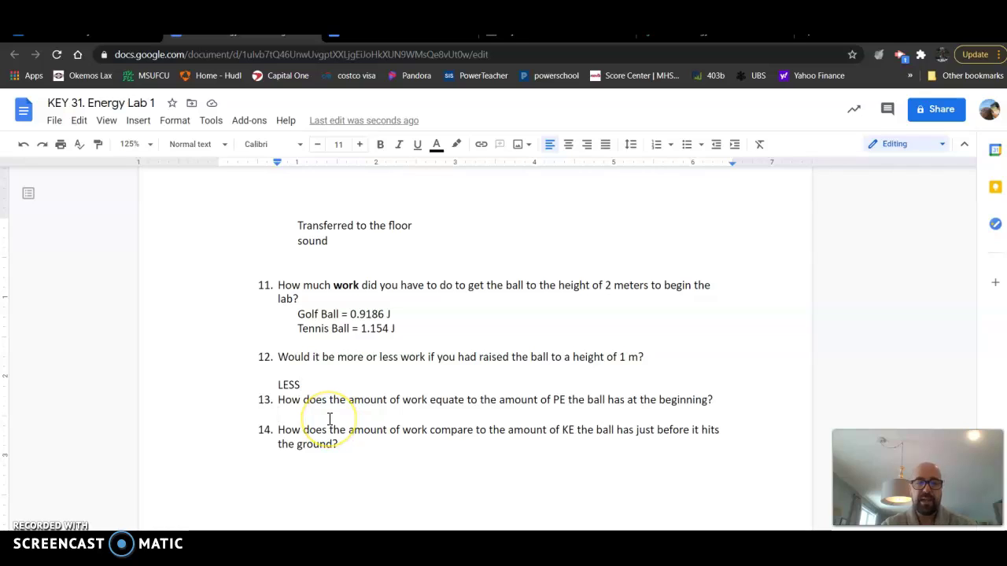
key(Tab)
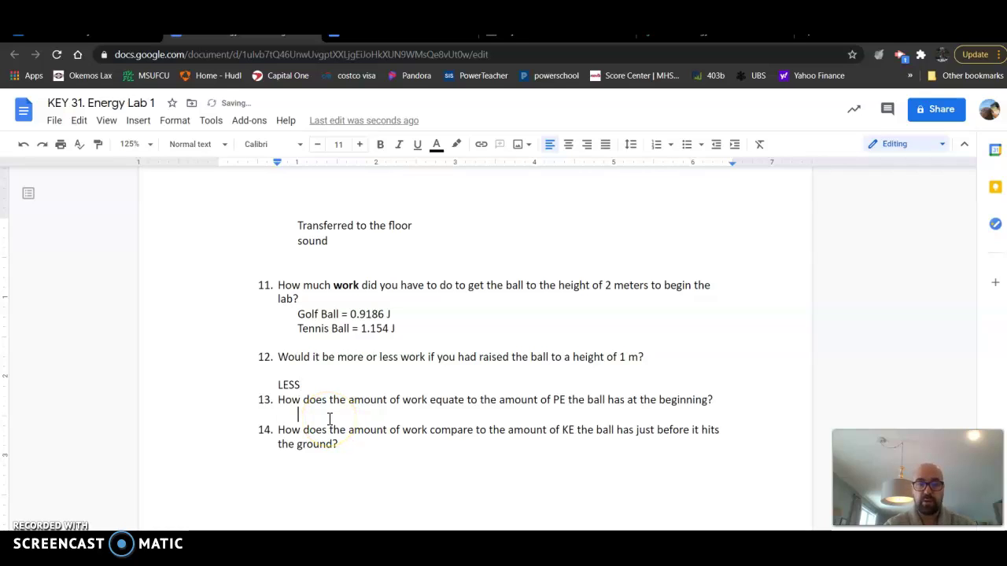
text(SAME)
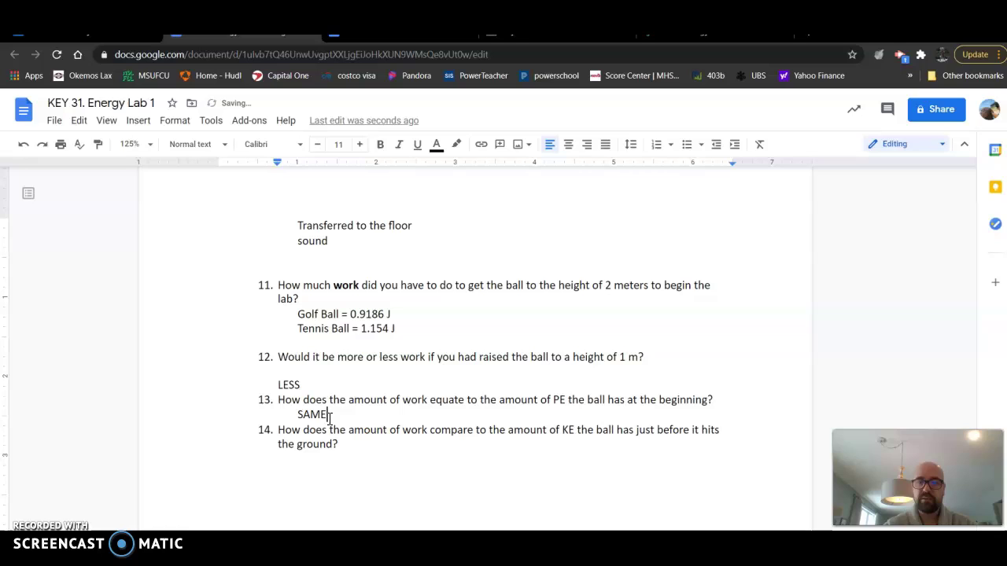
click(299, 457)
key(Tab)
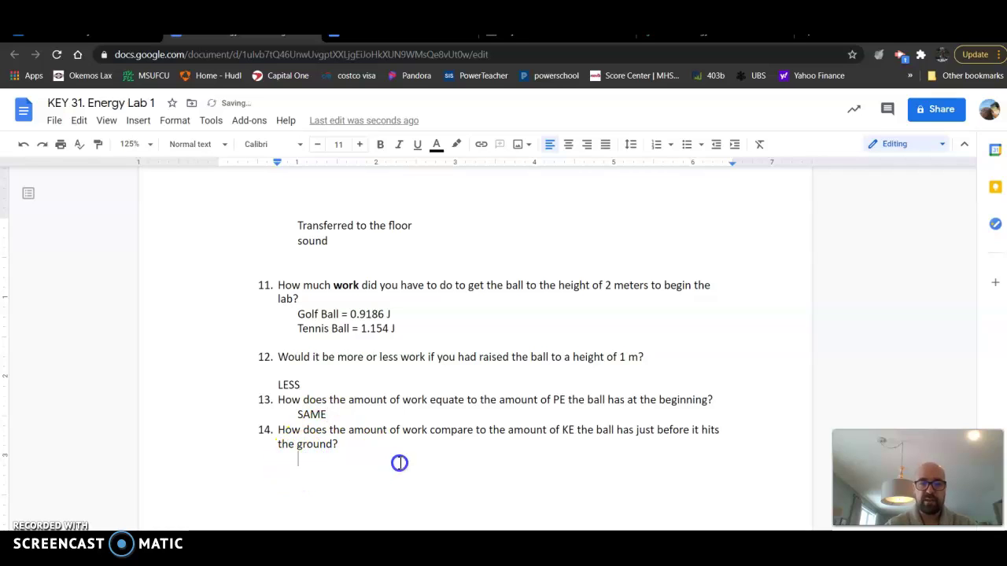
text(SAME)
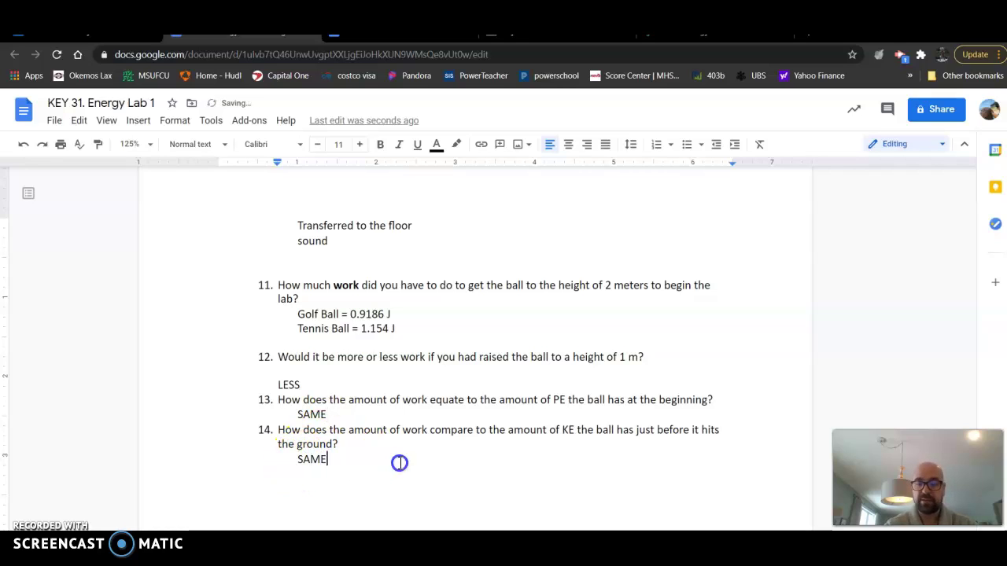
Add a further-indented summary line "Work = initial PE = KE" below the question 14 answer, leaving a blank line between
key(Return)
key(Return)
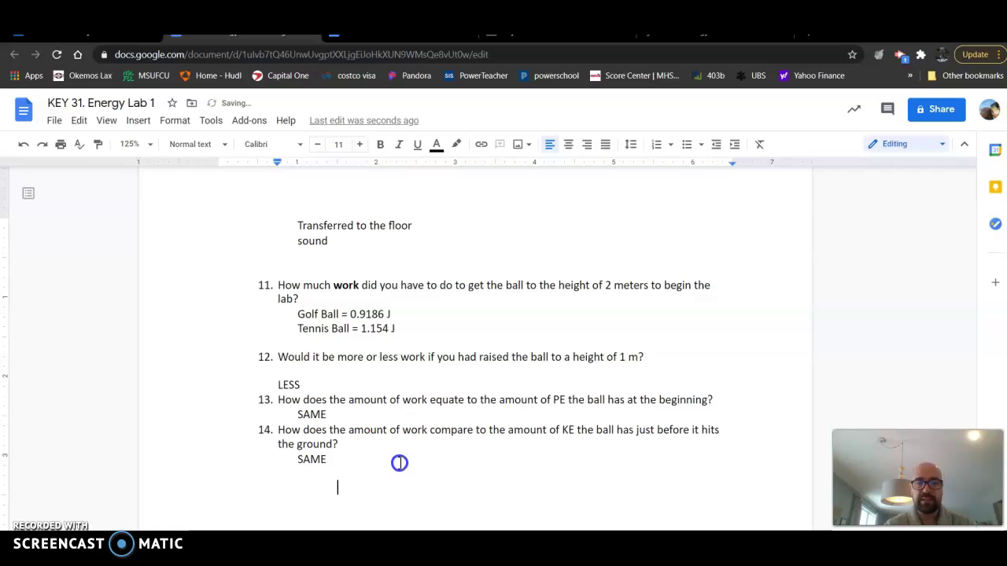
text(work)
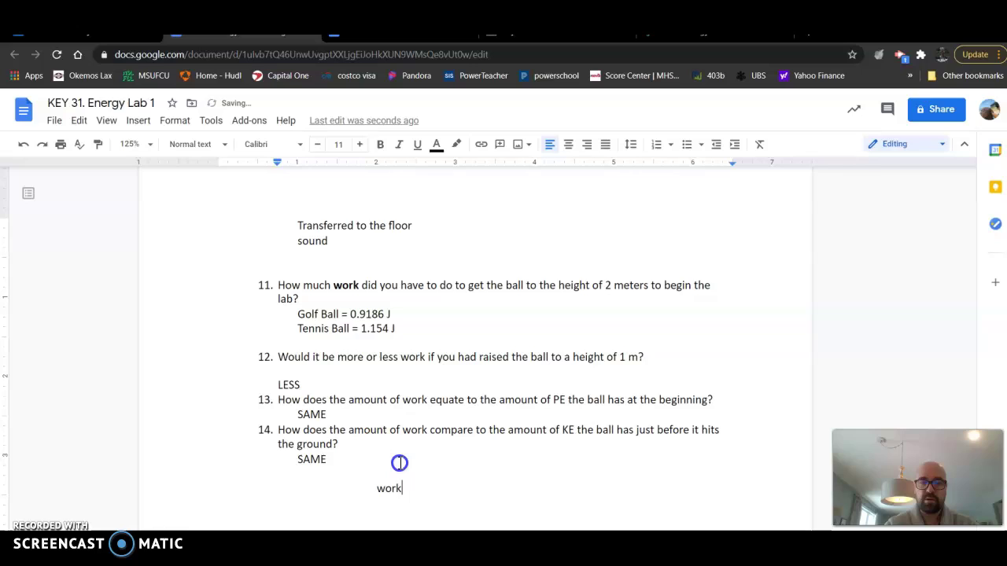
text( = int)
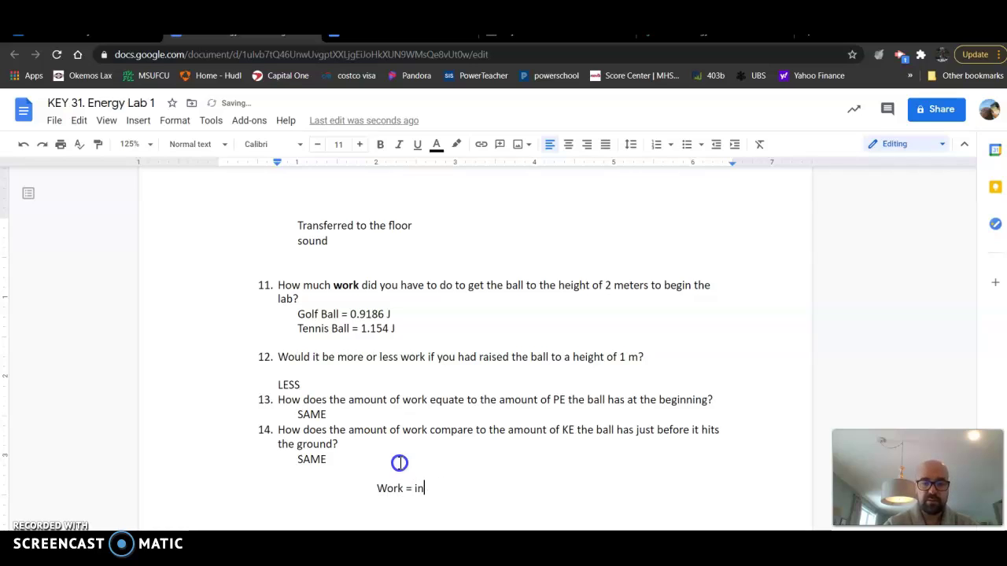
key(BackSpace)
text(tial PE = KE)
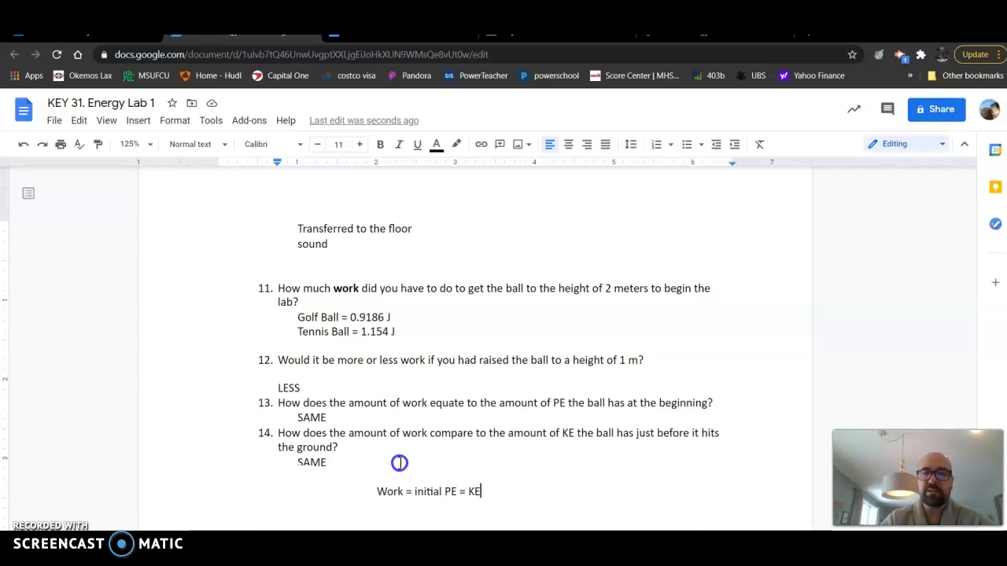
Review questions 8 and 9 with their answers, and return to the work summary at the end of the document
scroll(400, 462, up, 5)
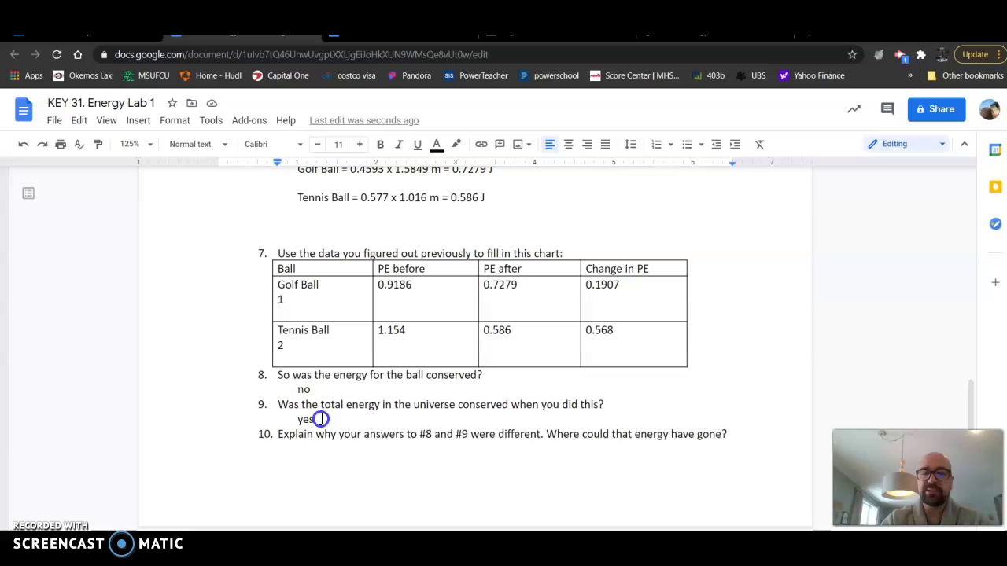
drag(318, 419, 269, 378)
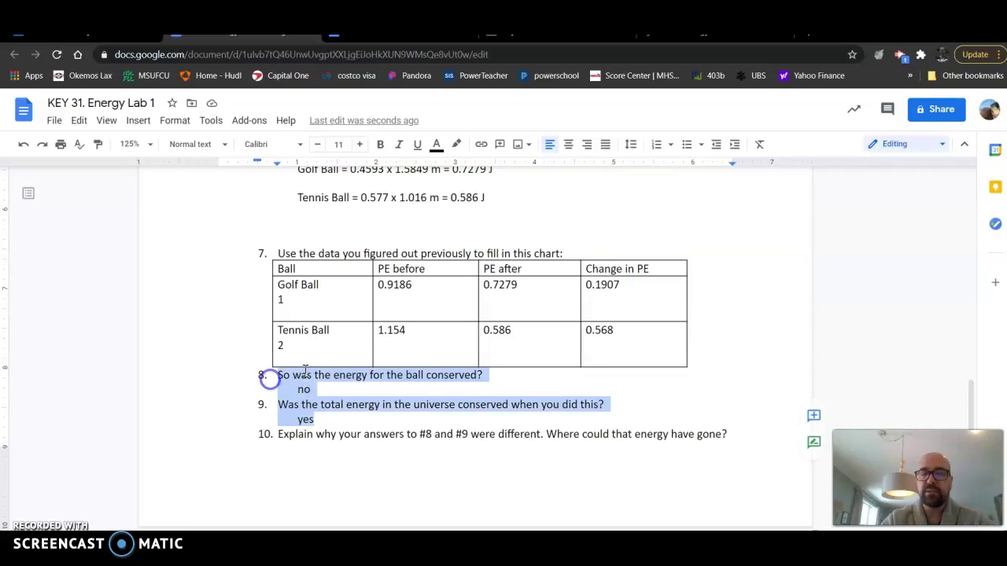
scroll(404, 361, down, 5)
scroll(409, 386, down, 2)
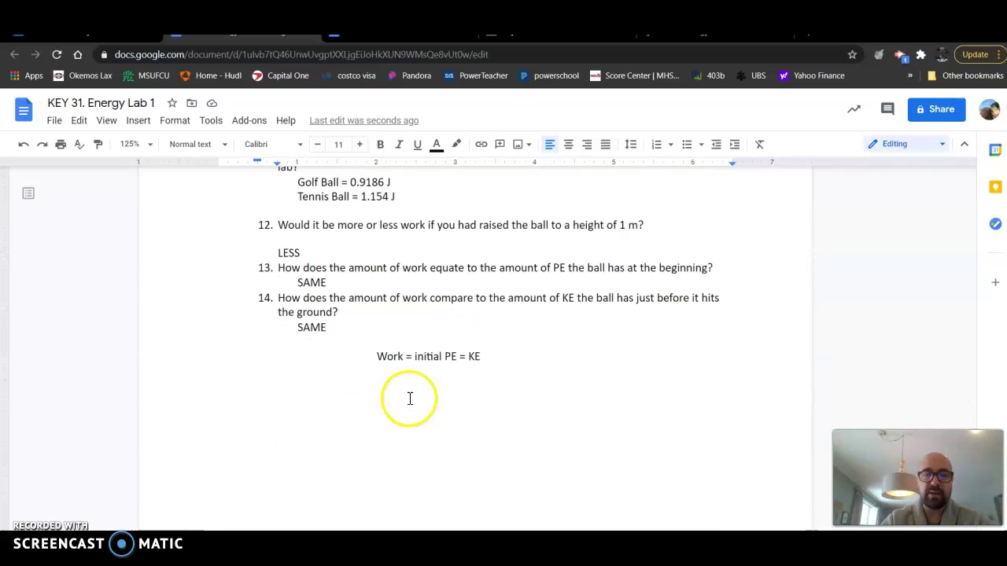